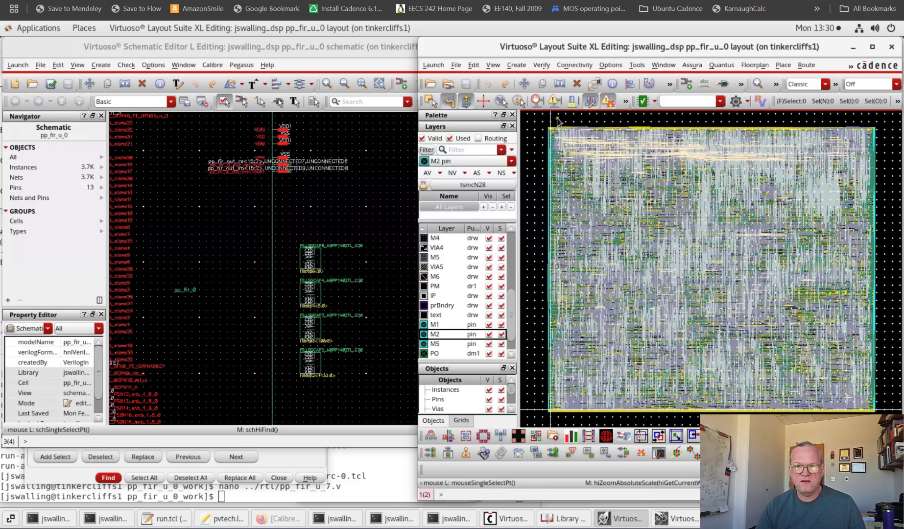
Search the layout for instances with cell name FILLSGCAP2* and examine the matching filler capacitor arrays in the schematic.
{"action": "left_click", "coordinate": [118, 94]}
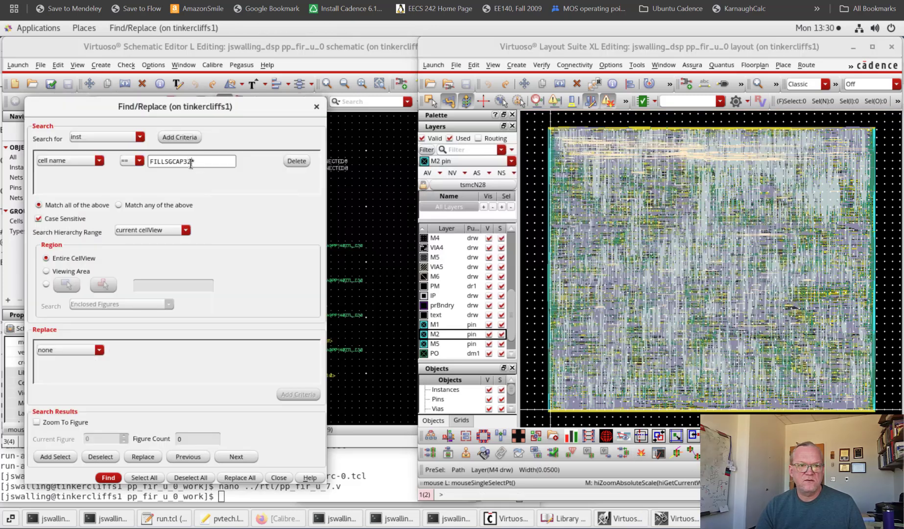
{"action": "key", "text": "Left"}
{"action": "key", "text": "Left"}
{"action": "key", "text": "BackSpace"}
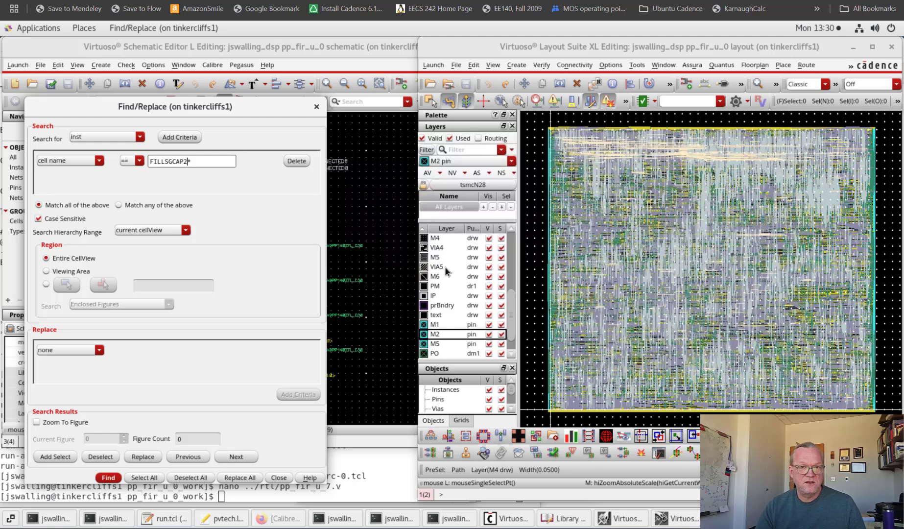
{"action": "left_click", "coordinate": [534, 126]}
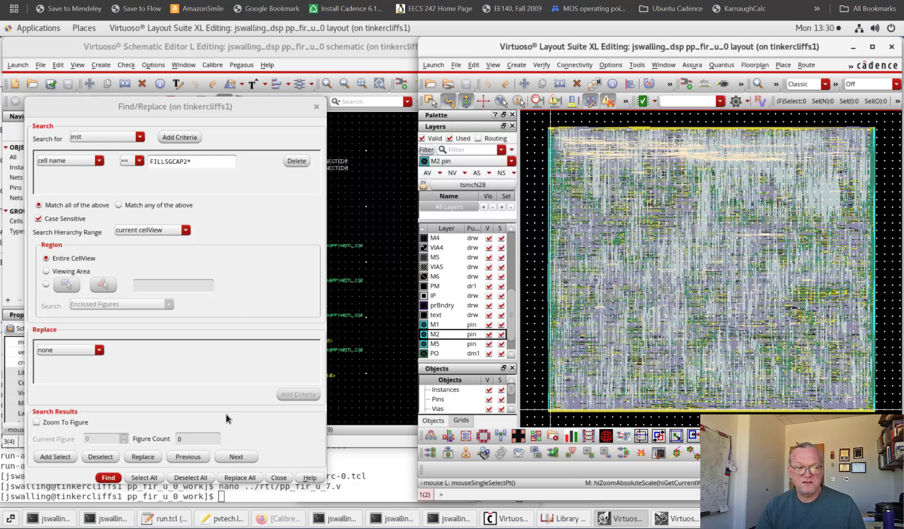
{"action": "left_click", "coordinate": [110, 478]}
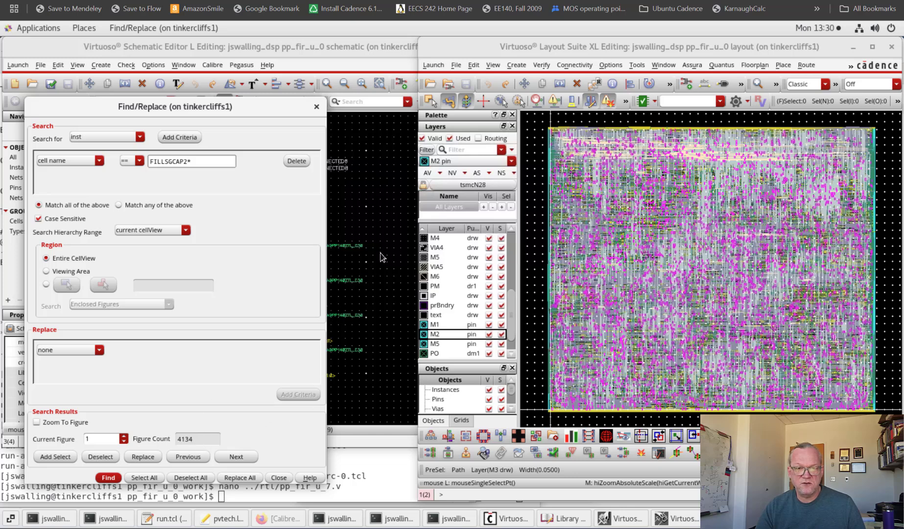
{"action": "left_click", "coordinate": [392, 239]}
{"action": "right_click_drag", "start_coordinate": [295, 234], "coordinate": [359, 409]}
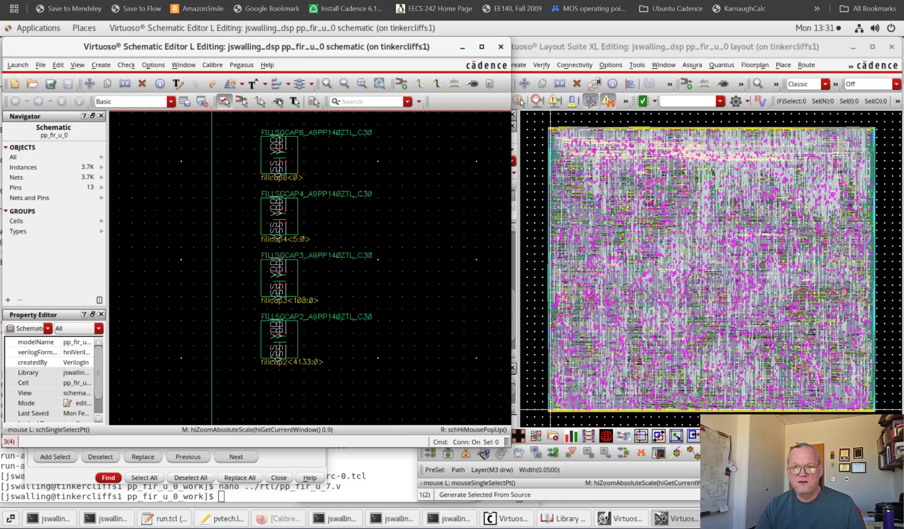
Open the Pegasus LVS run form for the layout and check its run directory and processing settings.
{"action": "left_click", "coordinate": [850, 67]}
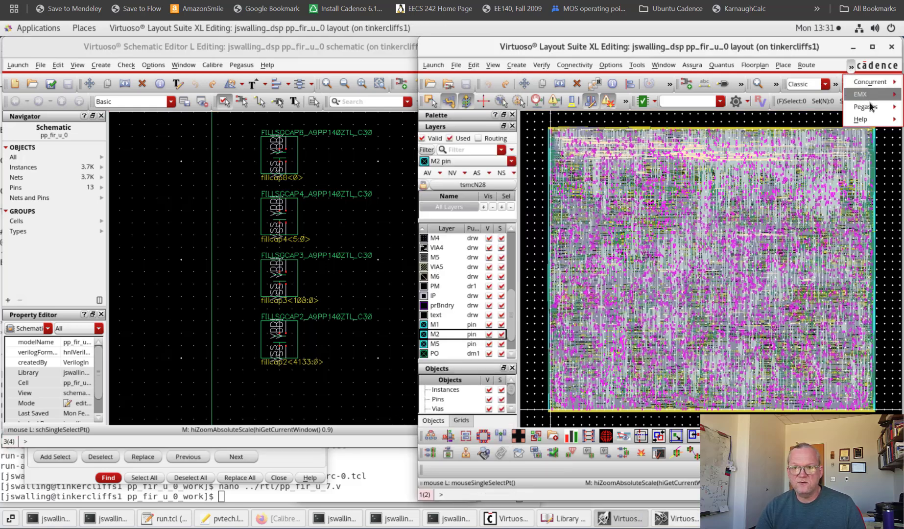
{"action": "mouse_move", "coordinate": [857, 112]}
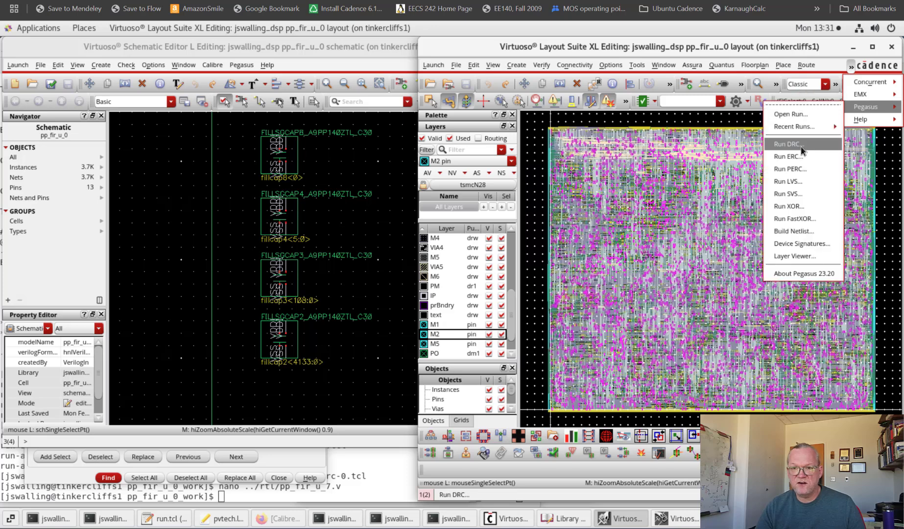
{"action": "left_click", "coordinate": [806, 183]}
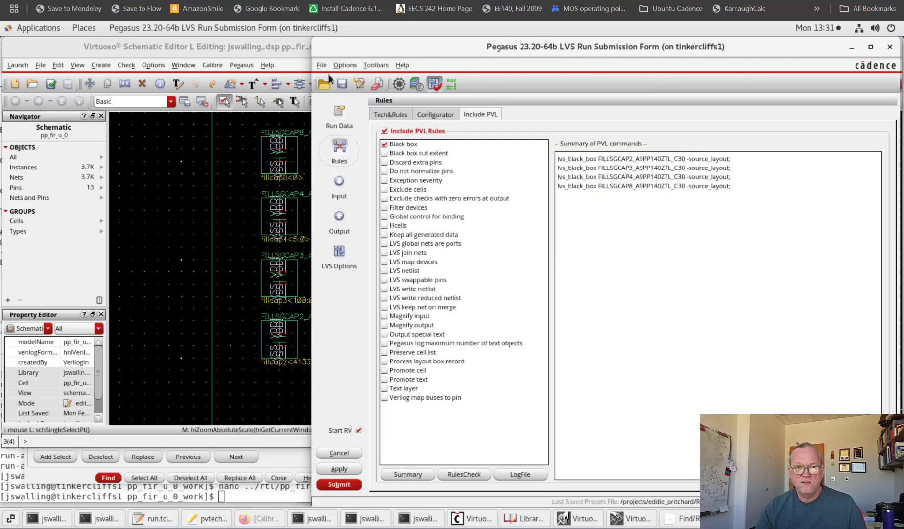
{"action": "left_click", "coordinate": [339, 112]}
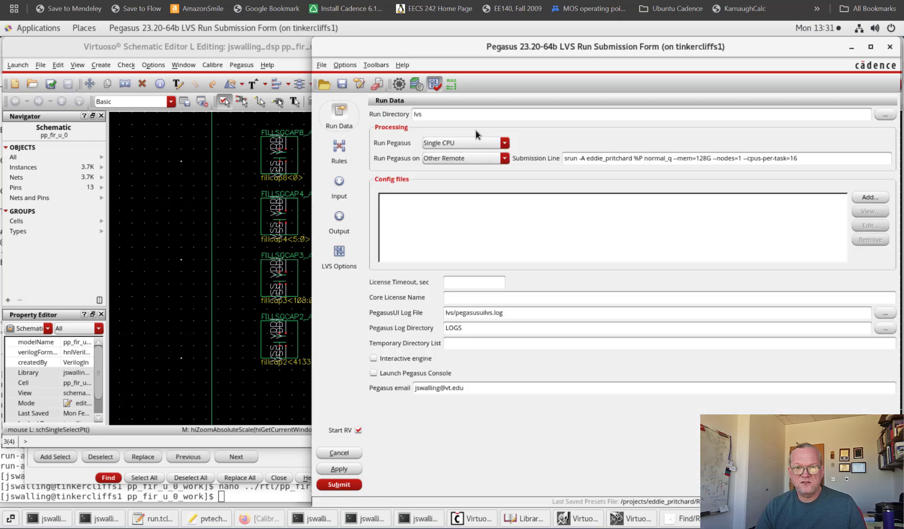
{"action": "left_click", "coordinate": [444, 113]}
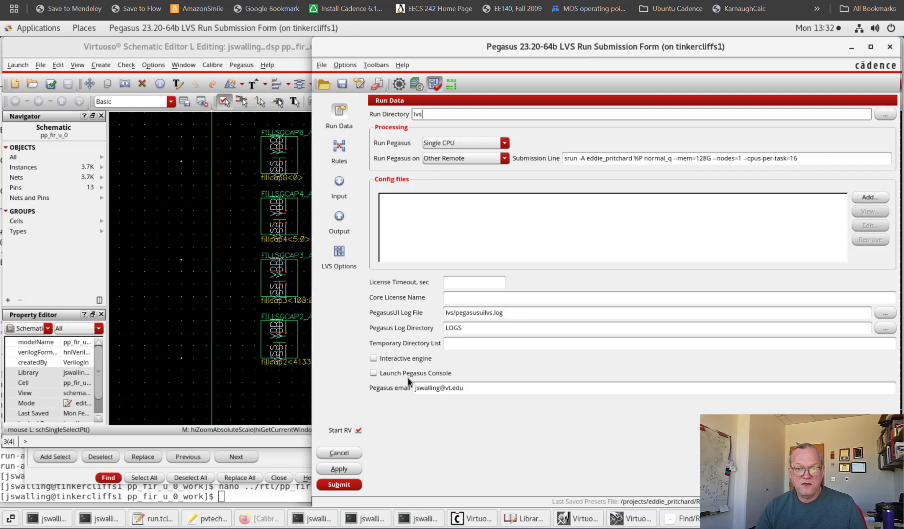
Review the LVS rules file, the configurator settings and the included PVL rules.
{"action": "left_click", "coordinate": [339, 156]}
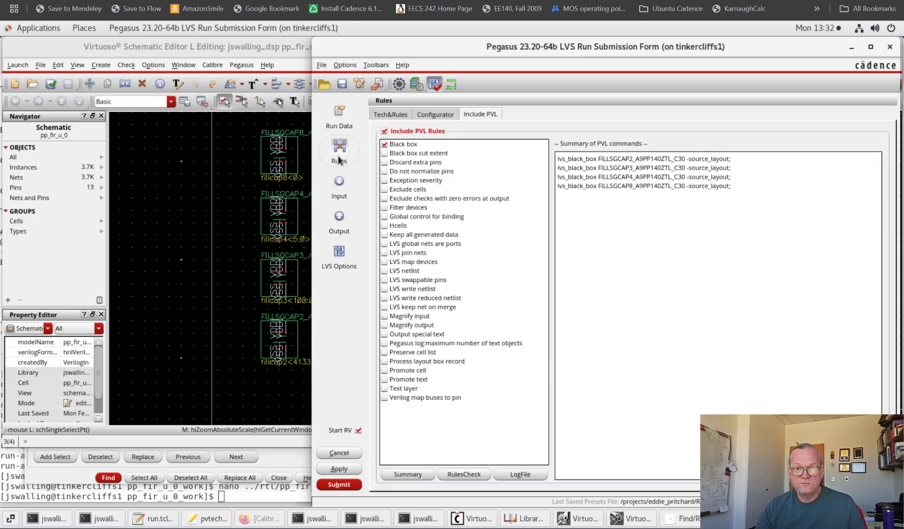
{"action": "left_click", "coordinate": [391, 116]}
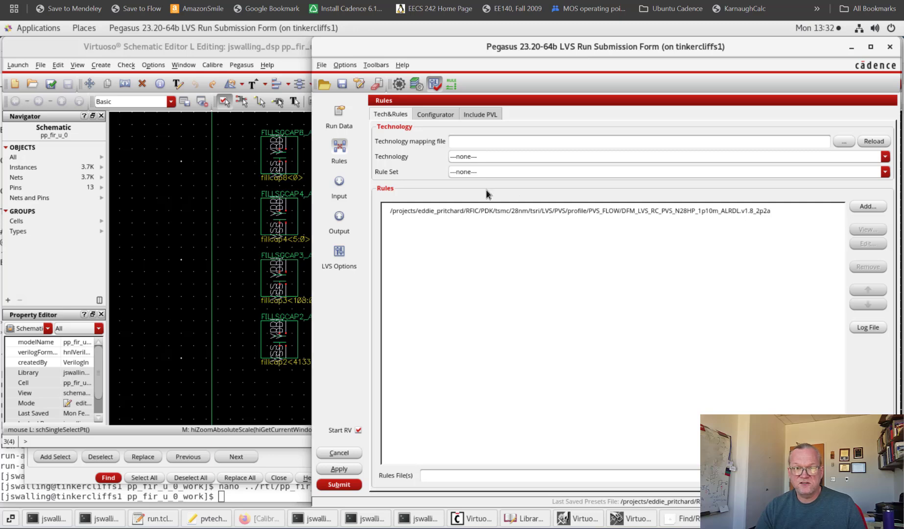
{"action": "left_click", "coordinate": [436, 114]}
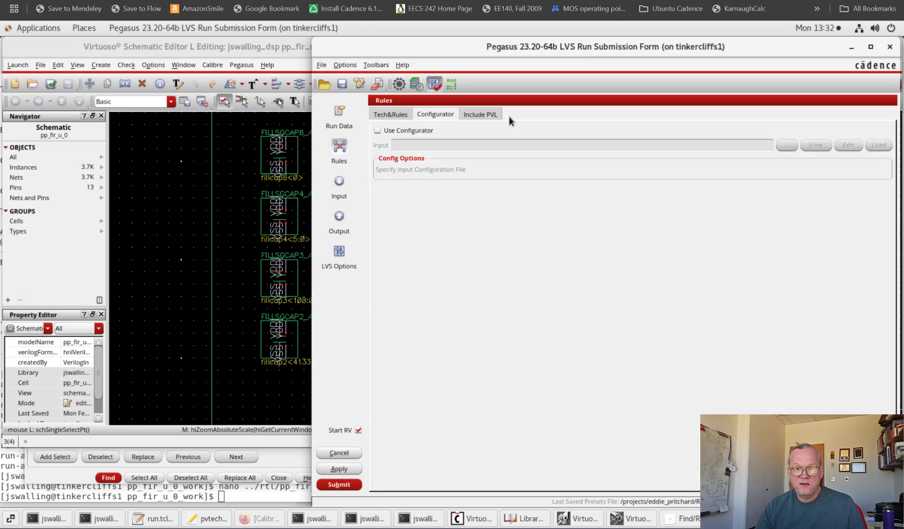
{"action": "left_click", "coordinate": [489, 115]}
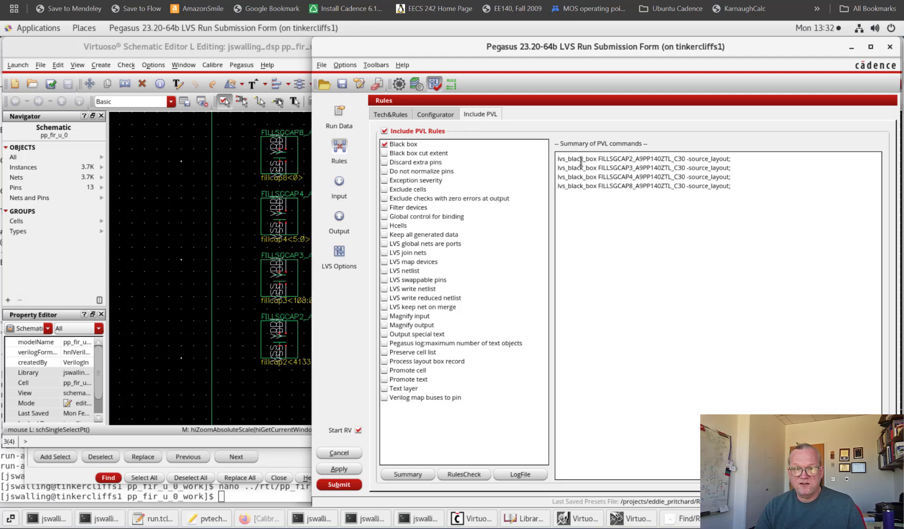
Add an lvs_black_box command for cell FILSSSGCAP16_A9PP140ZTL_C30 with default box treatment, applied to -source_layout.
{"action": "left_click", "coordinate": [409, 147]}
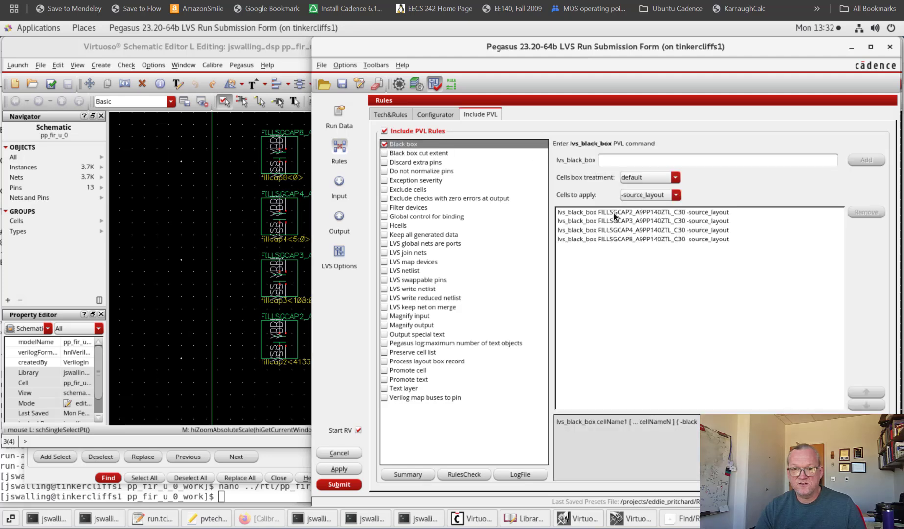
{"action": "left_click", "coordinate": [647, 161]}
{"action": "type", "text": "F"}
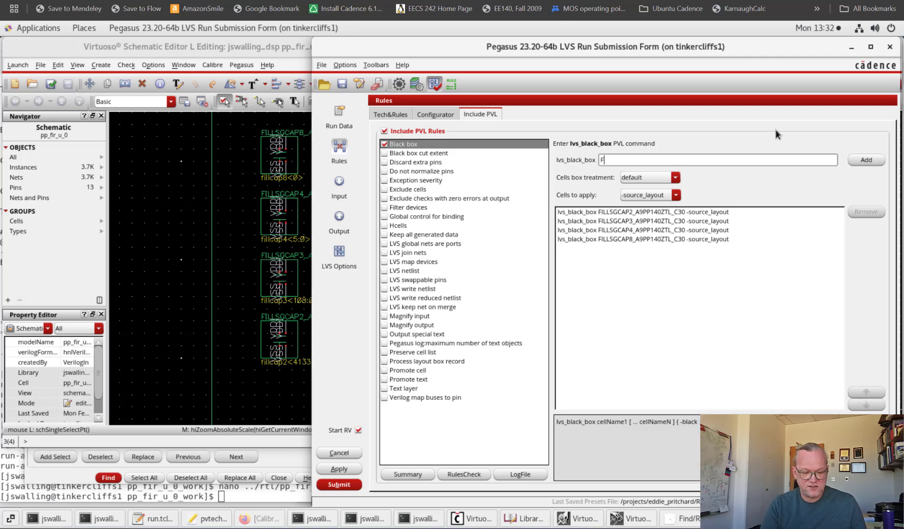
{"action": "type", "text": "ILSS"}
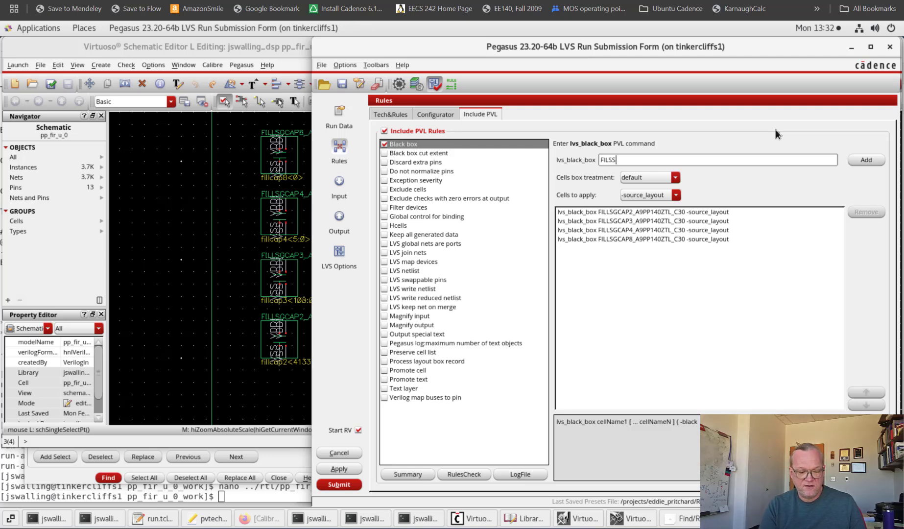
{"action": "type", "text": "SGCAP"}
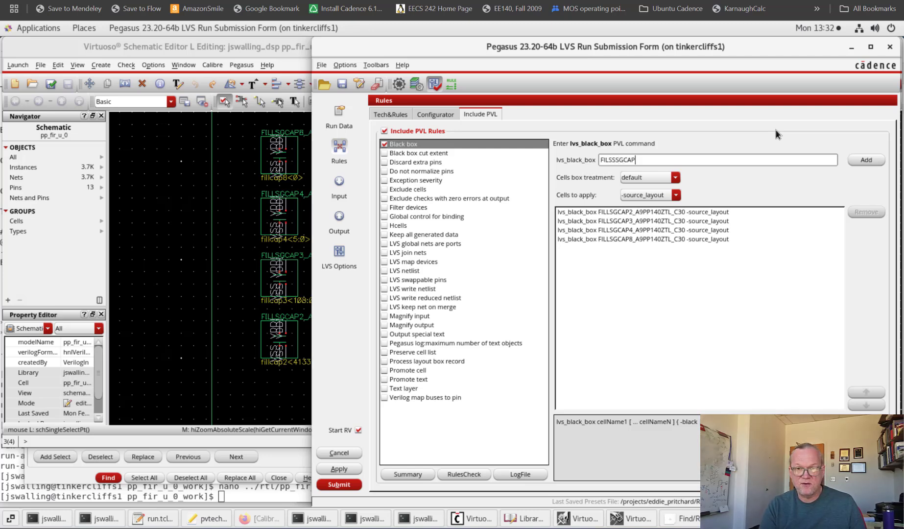
{"action": "type", "text": "16_A9PP"}
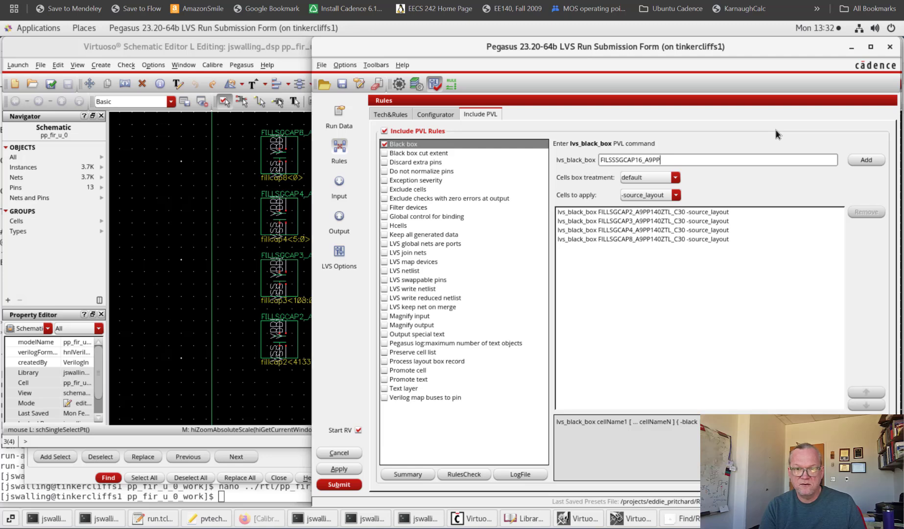
{"action": "type", "text": "140ZT"}
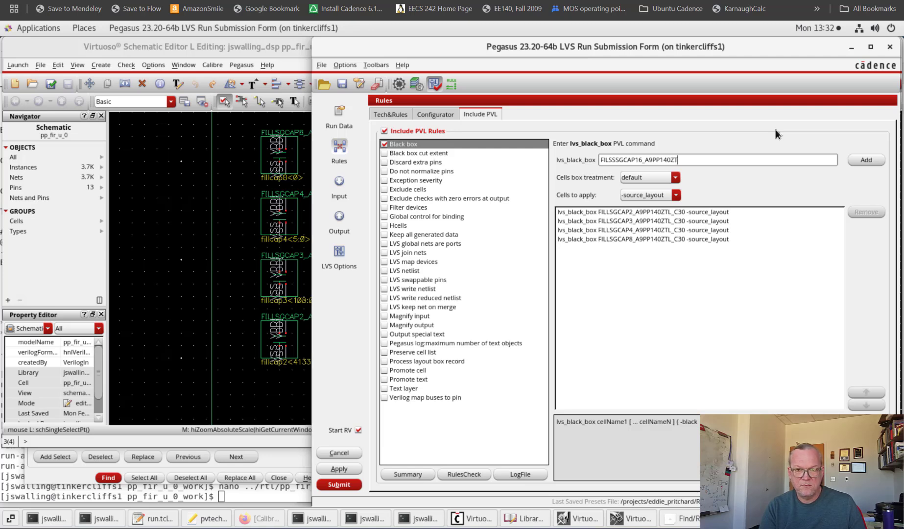
{"action": "type", "text": "L_C30"}
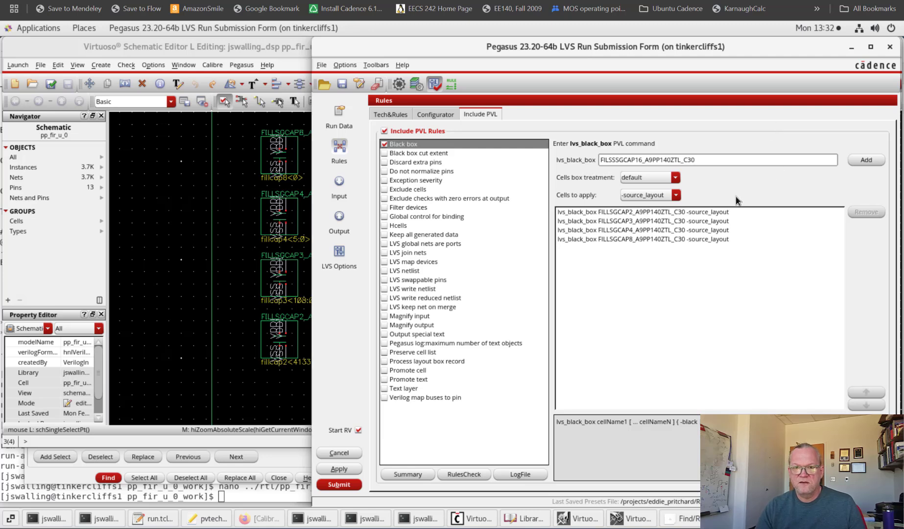
{"action": "left_click", "coordinate": [859, 161]}
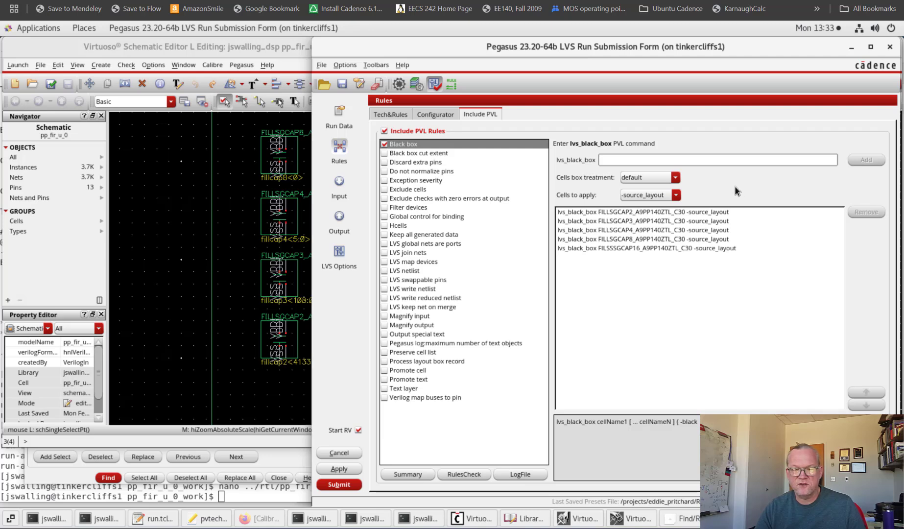
Review the LVS input settings and the power and ground net names in the extract options.
{"action": "left_click", "coordinate": [339, 185]}
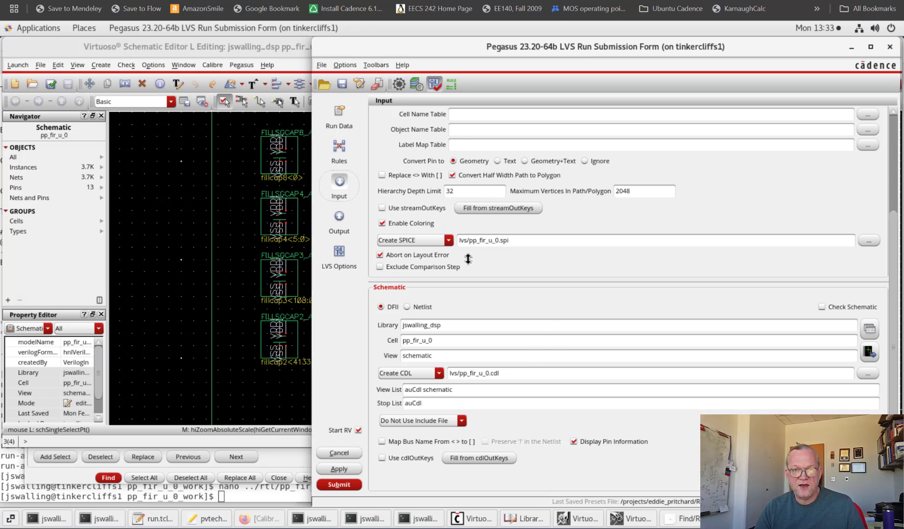
{"action": "left_click", "coordinate": [341, 257]}
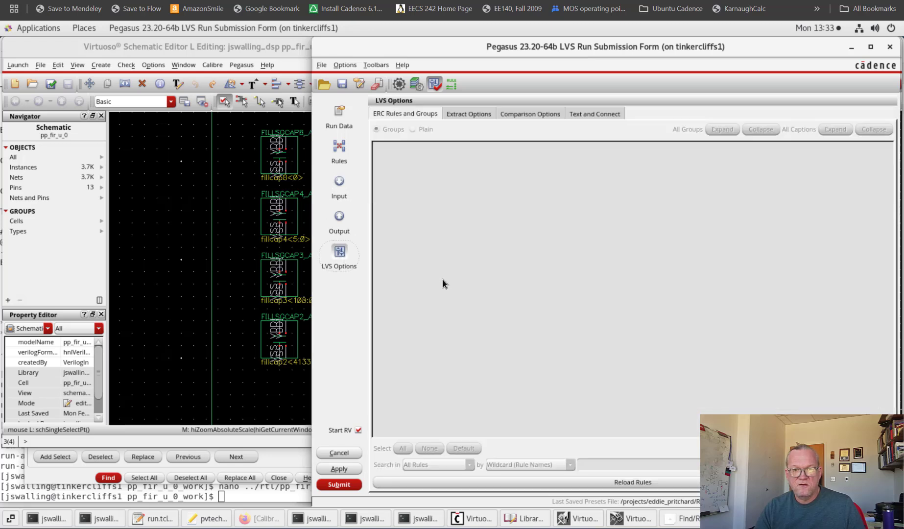
{"action": "left_click", "coordinate": [464, 114]}
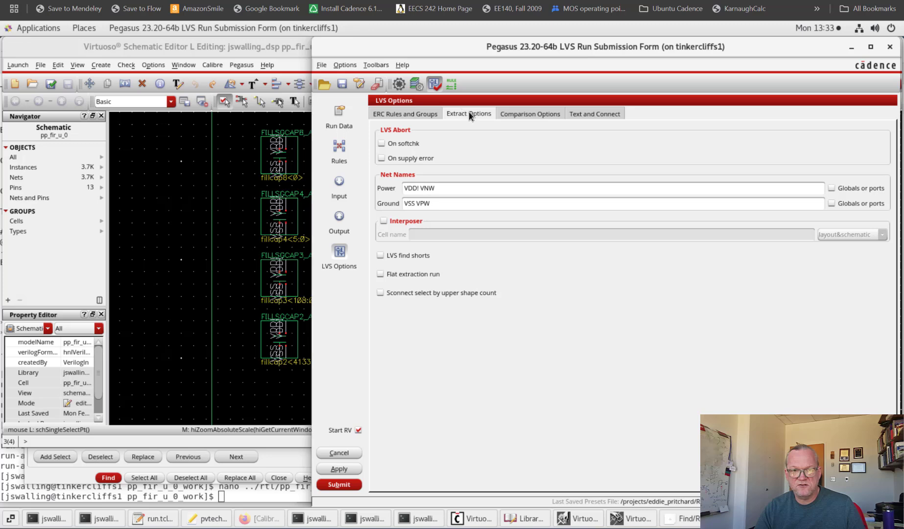
{"action": "left_click", "coordinate": [465, 188]}
{"action": "left_click", "coordinate": [451, 203]}
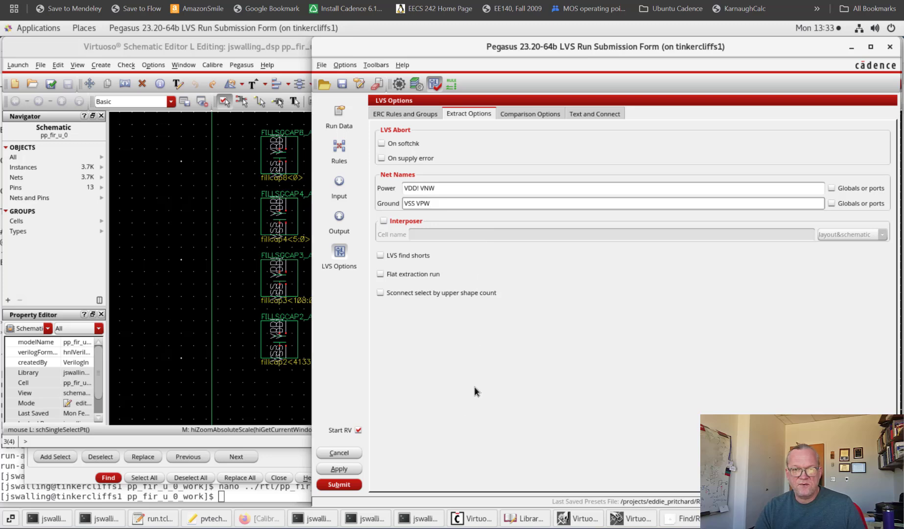
Submit the LVS run, overwriting the existing run directory, and open the comparison results.
{"action": "left_click", "coordinate": [338, 485]}
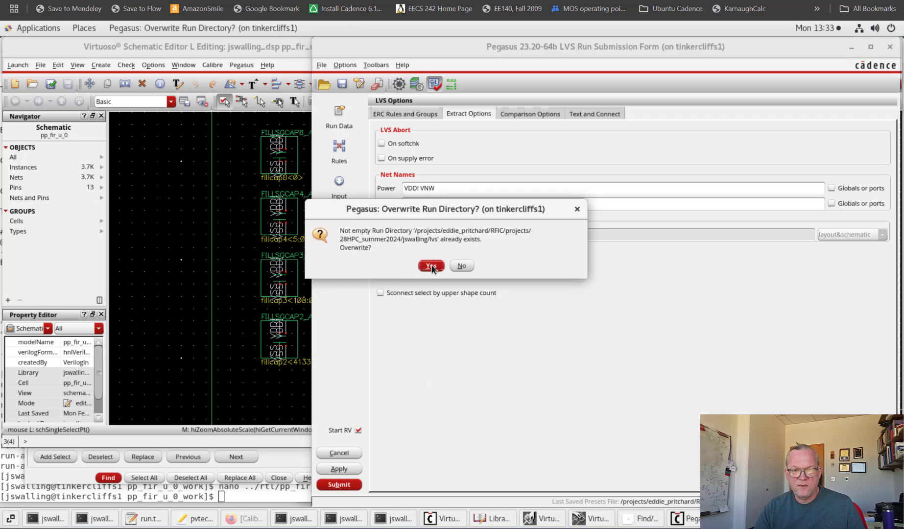
{"action": "left_click", "coordinate": [431, 267]}
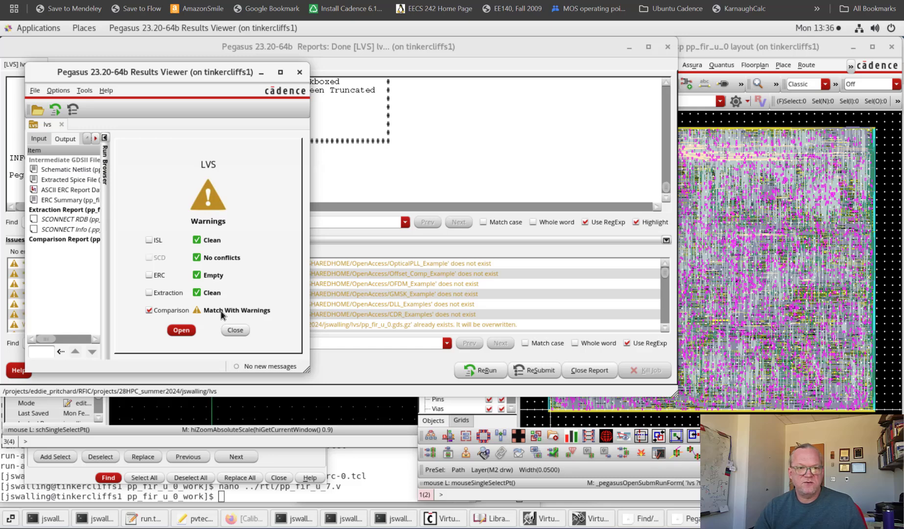
{"action": "left_click", "coordinate": [182, 331]}
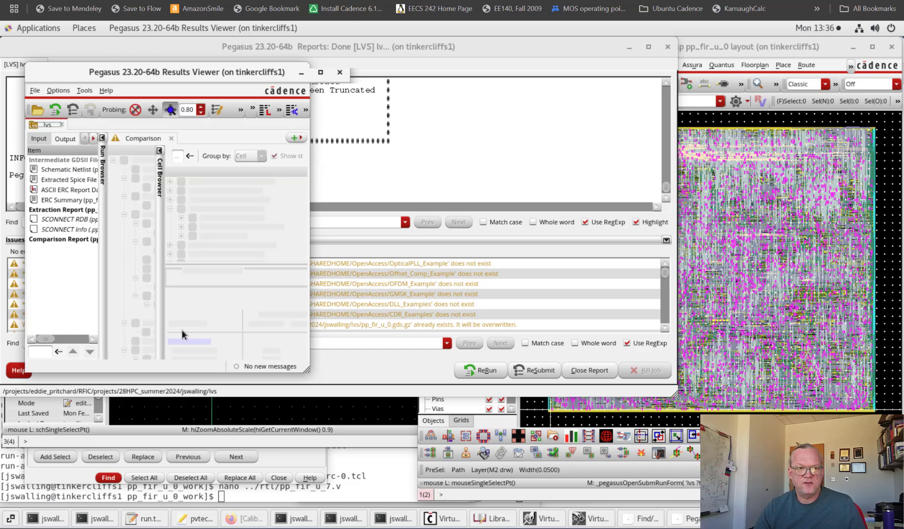
Read the LVS comparison report through to its extra pins section, close the results and return to the schematic.
{"action": "left_click_drag", "start_coordinate": [387, 367], "coordinate": [706, 449]}
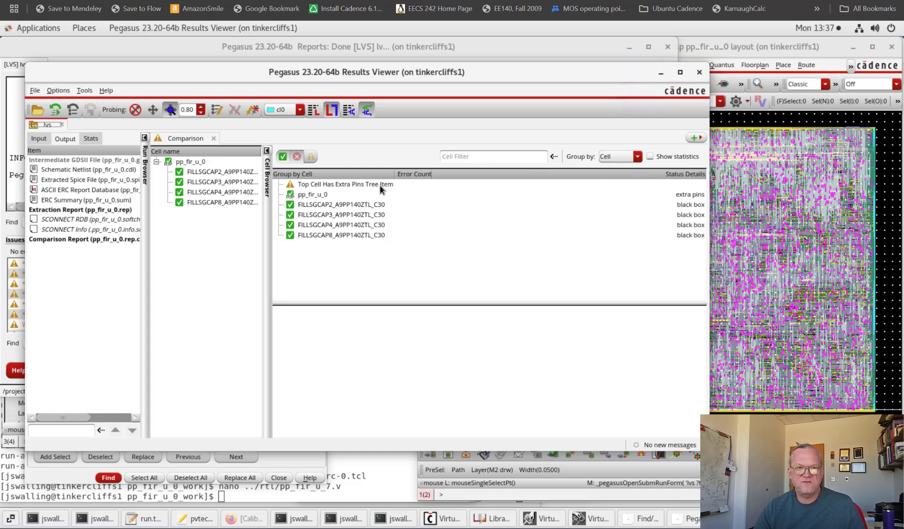
{"action": "left_click", "coordinate": [67, 240]}
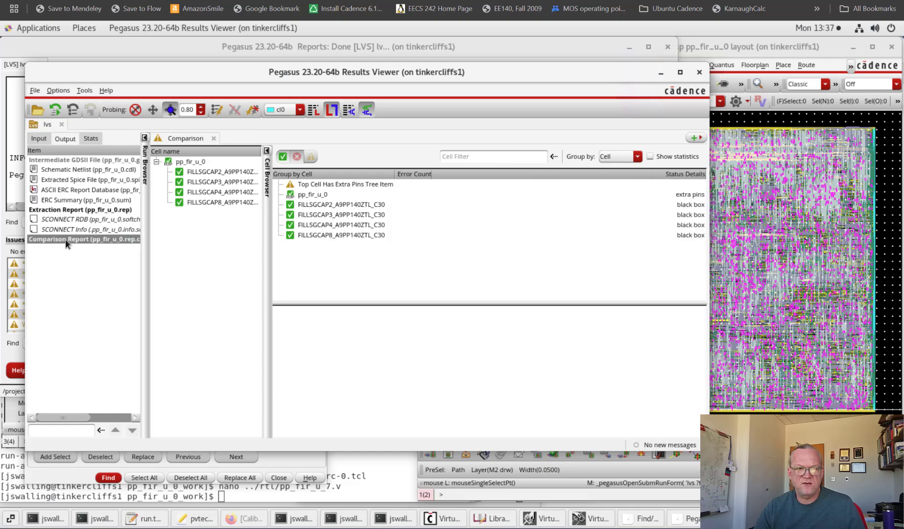
{"action": "double_click", "coordinate": [66, 240]}
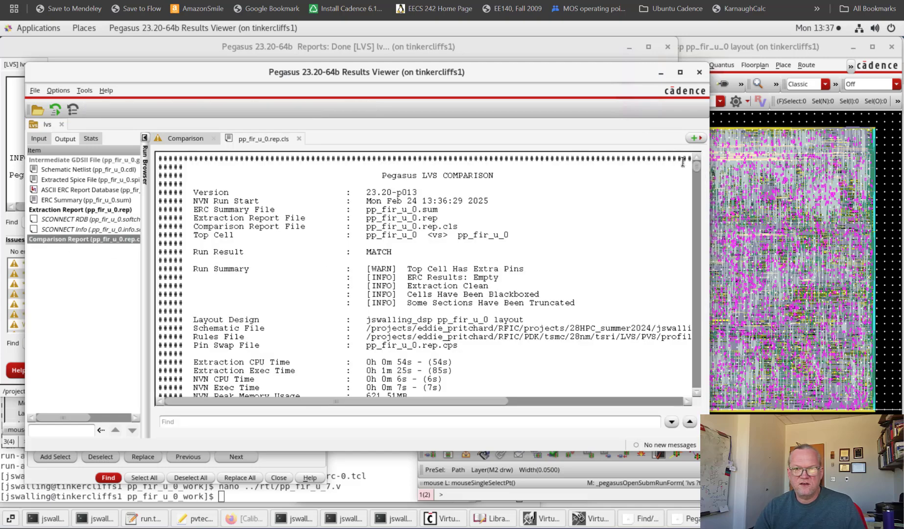
{"action": "left_click_drag", "start_coordinate": [699, 167], "coordinate": [697, 385]}
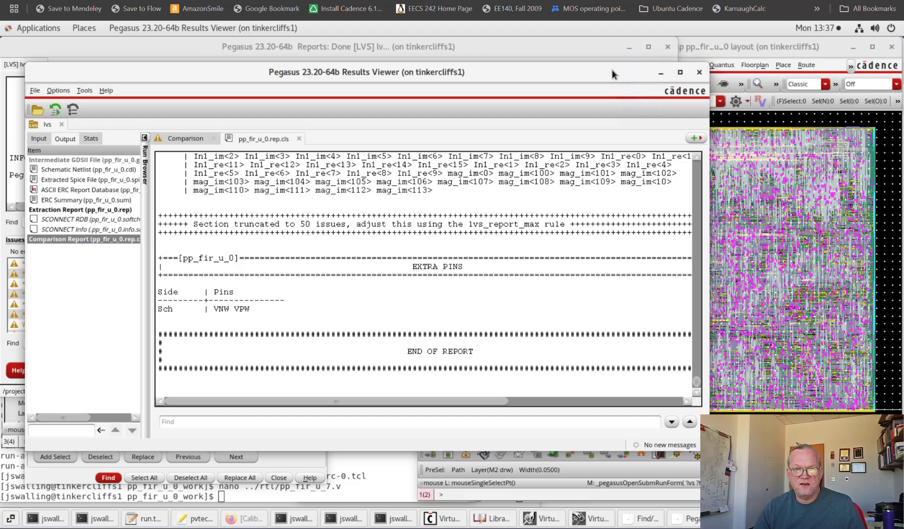
{"action": "left_click", "coordinate": [700, 72]}
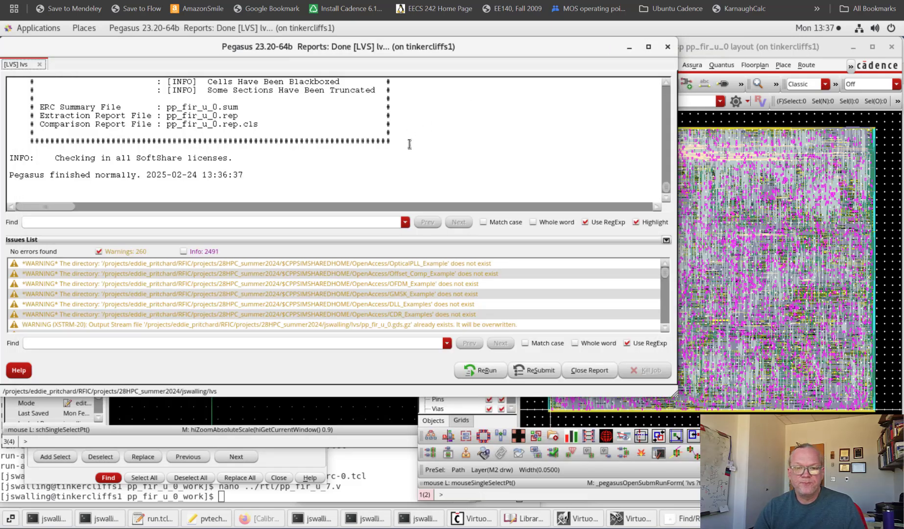
{"action": "left_click", "coordinate": [396, 441]}
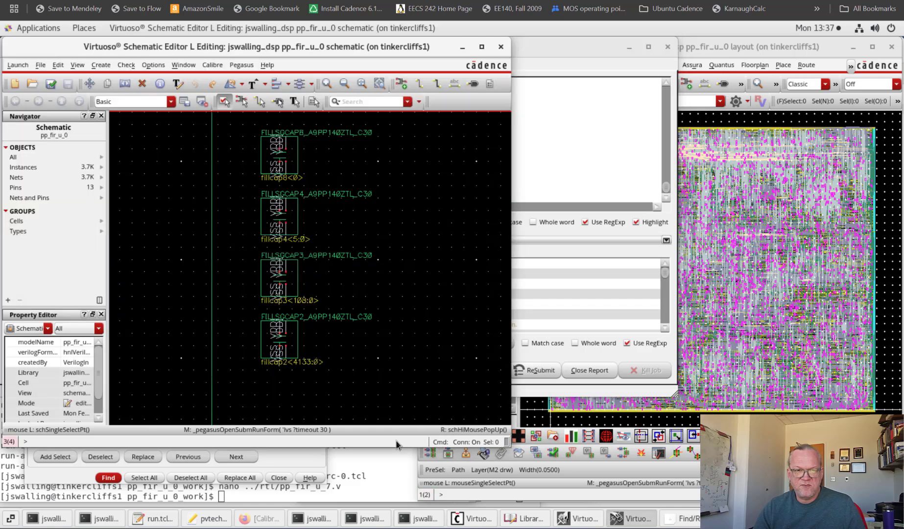
Open the object properties of buffer instance FE_PHC12257_signed_mag_0_im_mag_56, located just above the large block symbol in the schematic.
{"action": "scroll", "coordinate": [423, 274], "scroll_direction": "down", "scroll_amount": 5, "text": "ctrl"}
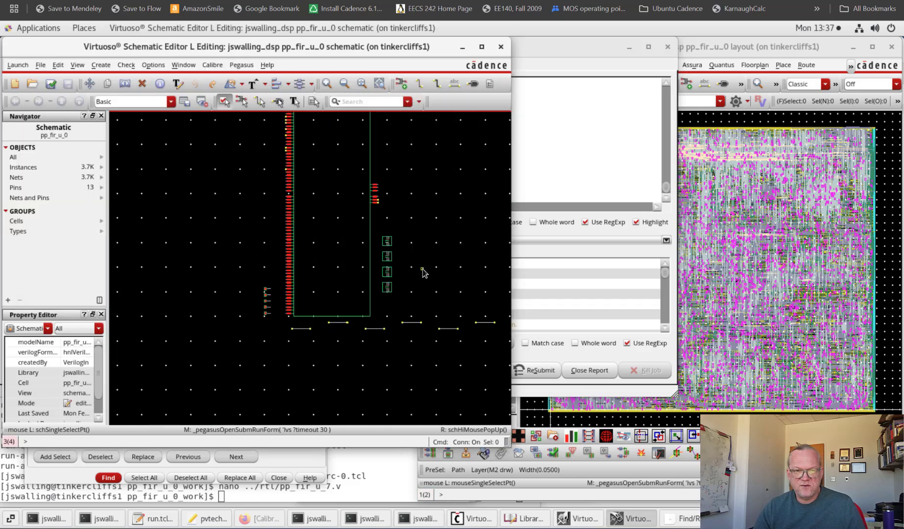
{"action": "scroll", "coordinate": [423, 273], "scroll_direction": "down", "scroll_amount": 2, "text": "ctrl"}
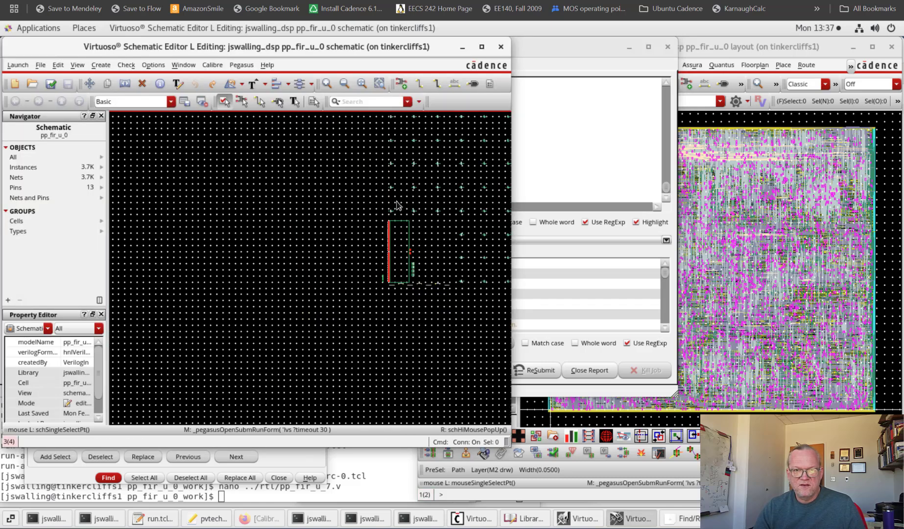
{"action": "key", "text": "z"}
{"action": "left_click", "coordinate": [377, 195]}
{"action": "left_click", "coordinate": [437, 240]}
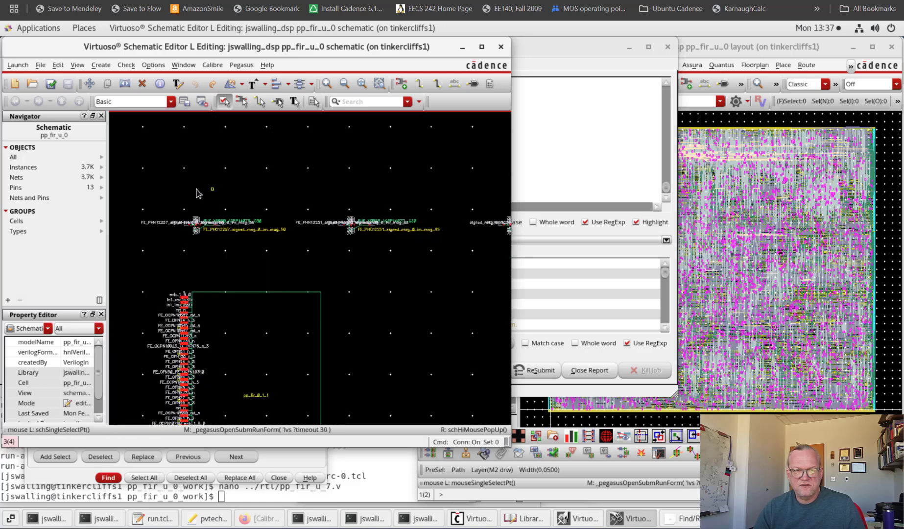
{"action": "scroll", "coordinate": [212, 263], "scroll_direction": "up", "scroll_amount": 3, "text": "ctrl"}
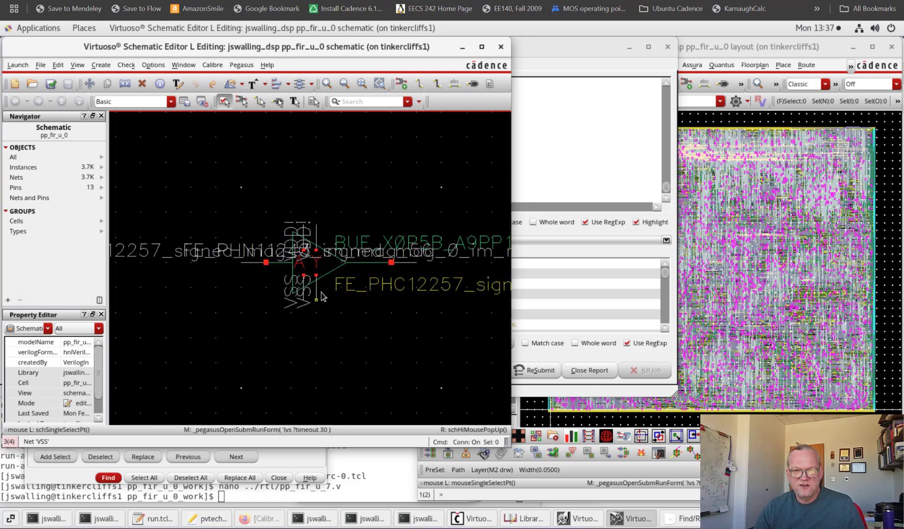
{"action": "left_click", "coordinate": [329, 275]}
{"action": "left_click", "coordinate": [359, 295]}
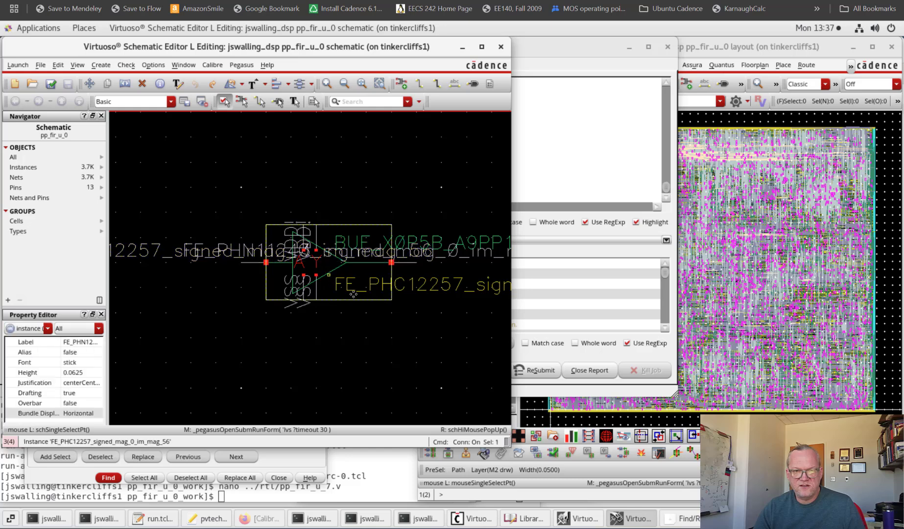
{"action": "key", "text": "q"}
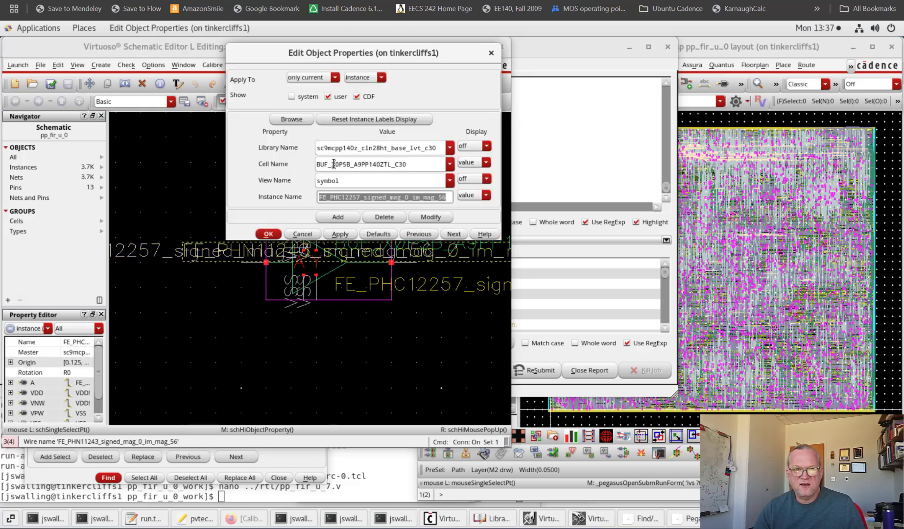
Try to change the buffer instance's cell name to BUF_X1P0B_A9PP140ZTL_C30.
{"action": "left_click_drag", "start_coordinate": [346, 165], "coordinate": [338, 163]}
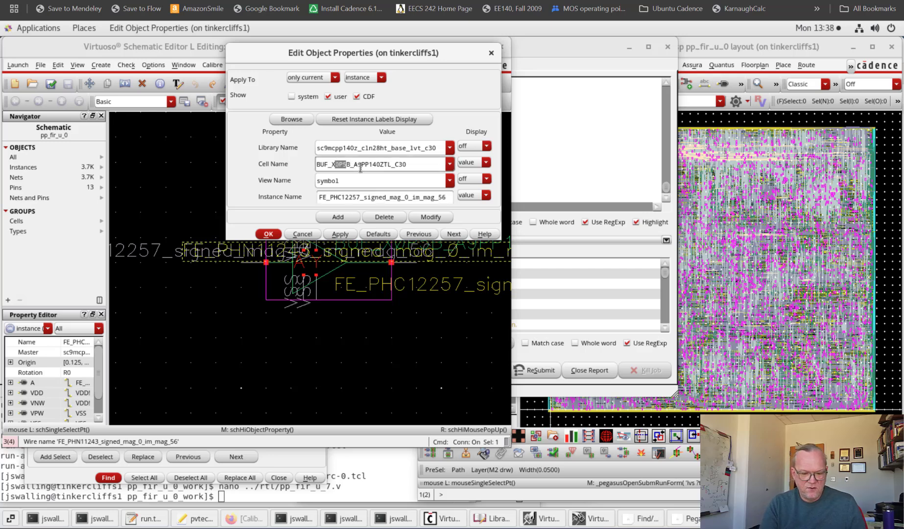
{"action": "type", "text": "1P0"}
{"action": "key", "text": "Return"}
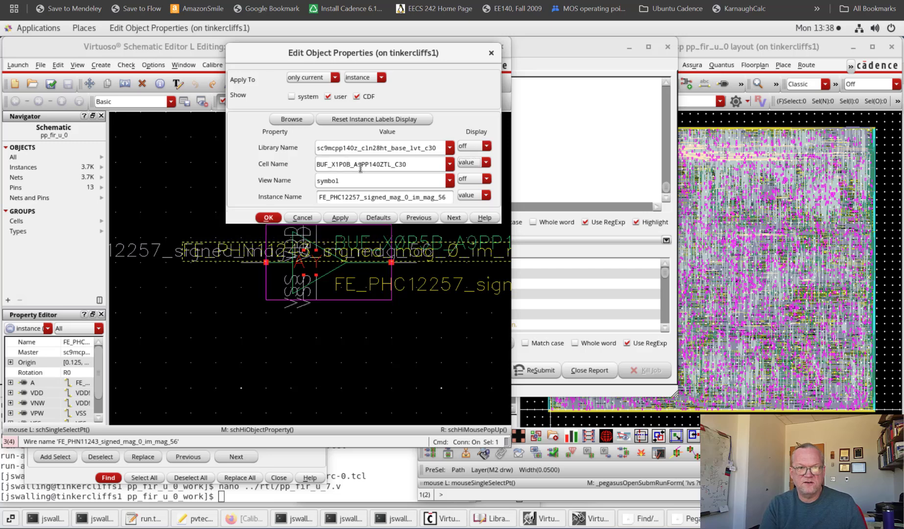
{"action": "left_click", "coordinate": [342, 217]}
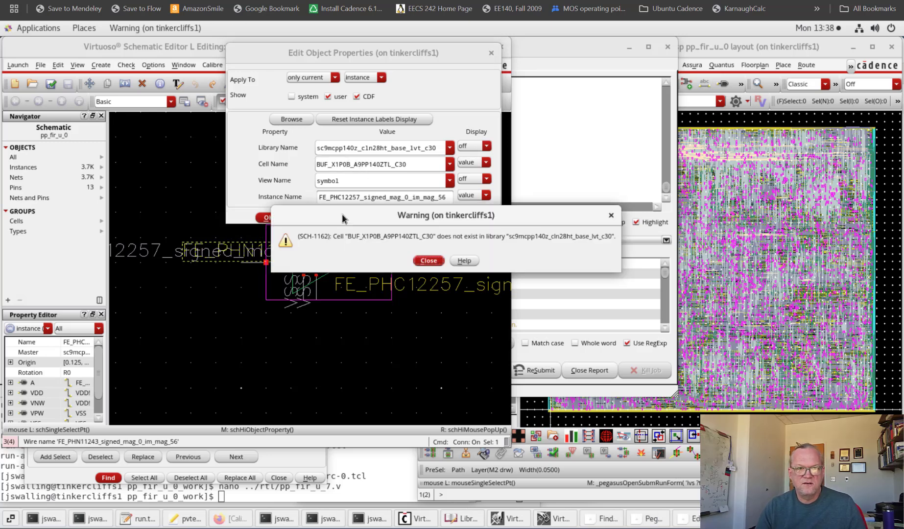
{"action": "left_click", "coordinate": [430, 262]}
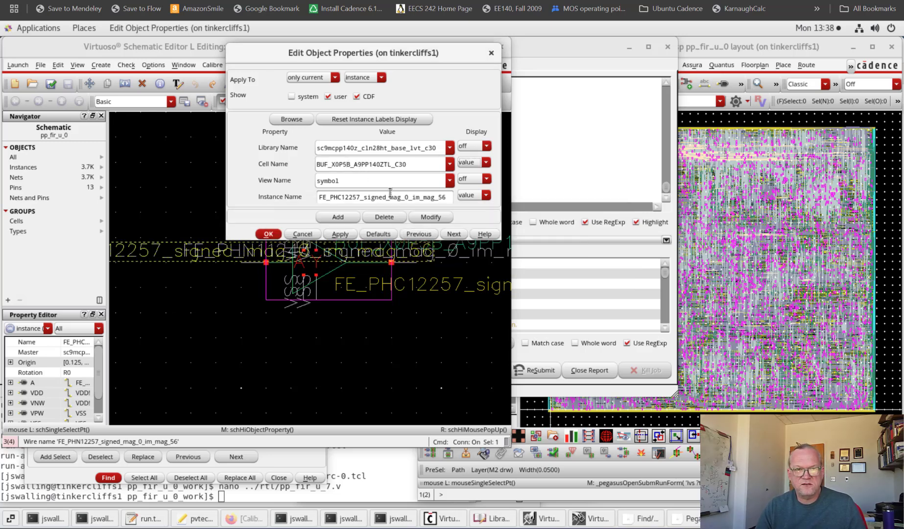
Set the buffer instance's cell to BUF_X0P7B_A9PP140ZTL_C30 from the library's available cells, and check and save the schematic.
{"action": "left_click", "coordinate": [450, 165]}
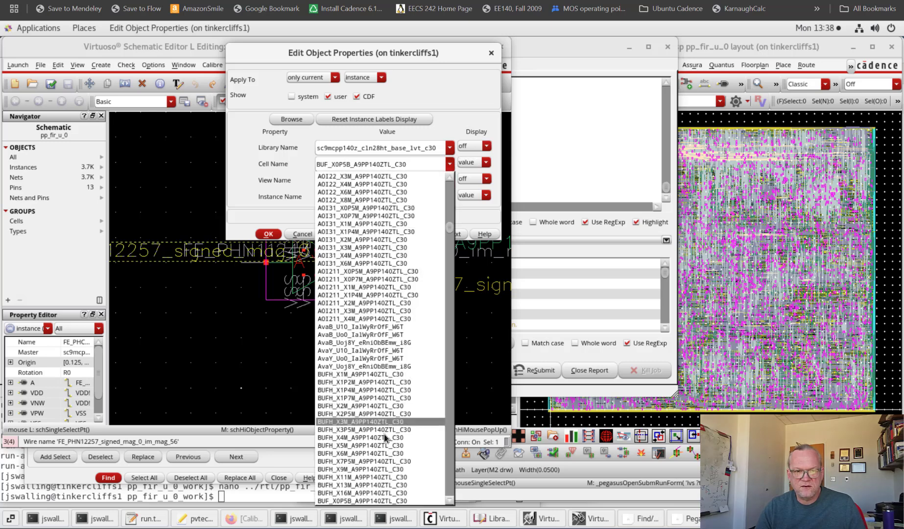
{"action": "scroll", "coordinate": [384, 441], "scroll_direction": "down", "scroll_amount": 1}
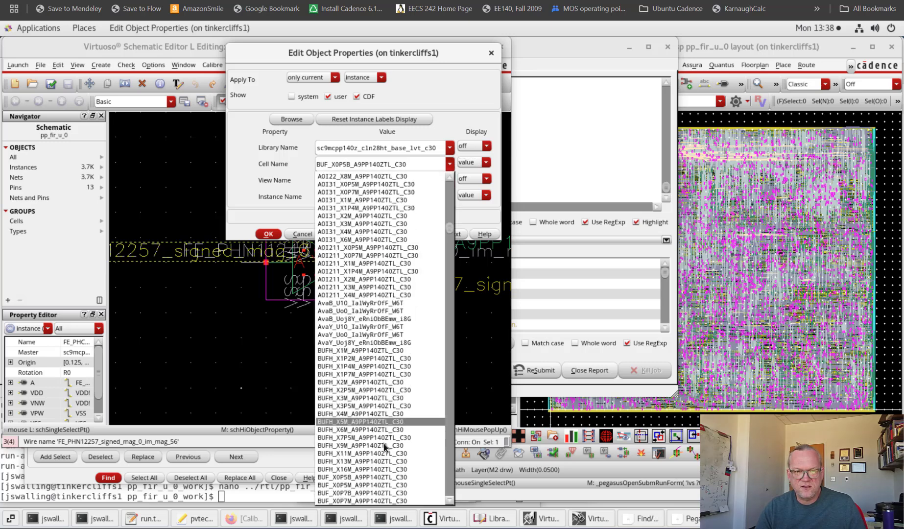
{"action": "left_click", "coordinate": [350, 493]}
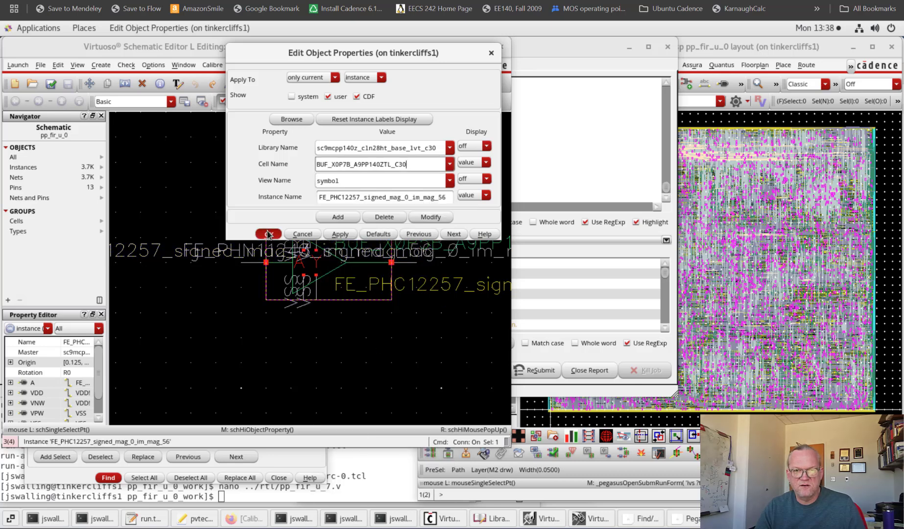
{"action": "left_click", "coordinate": [268, 234]}
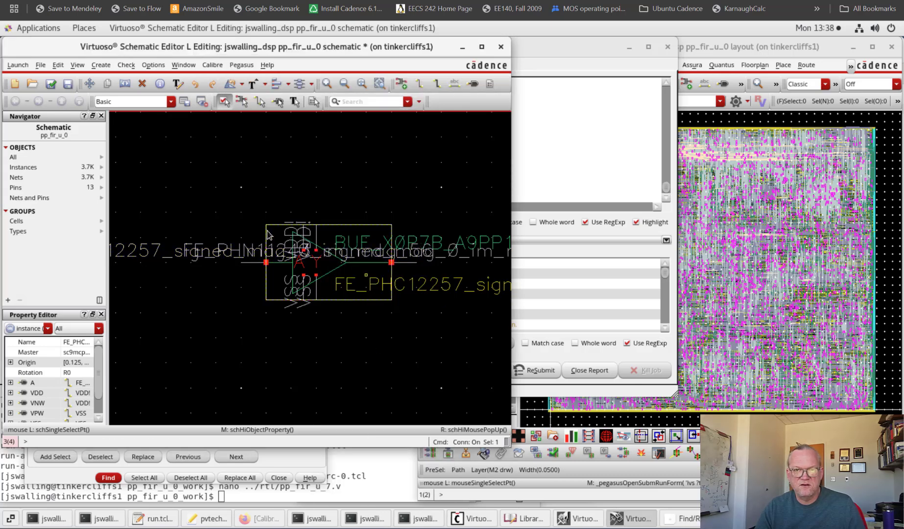
{"action": "left_click", "coordinate": [50, 84]}
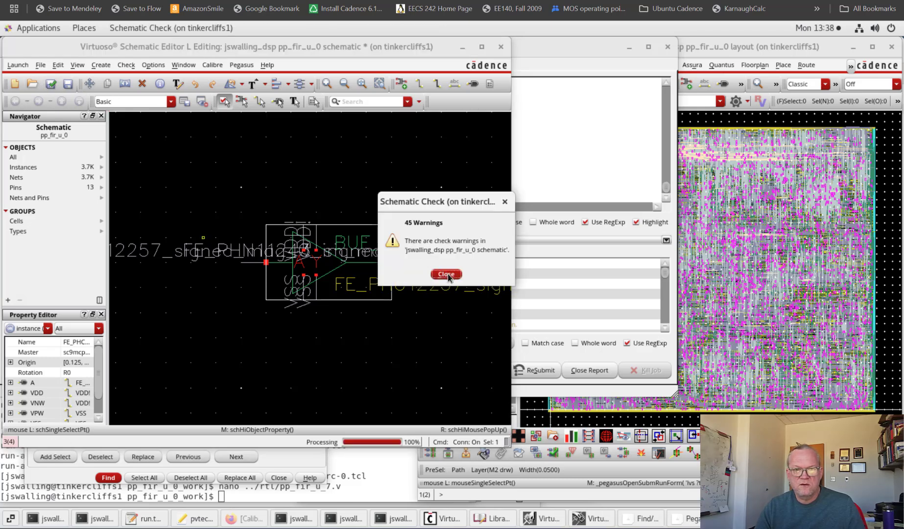
{"action": "left_click", "coordinate": [446, 275]}
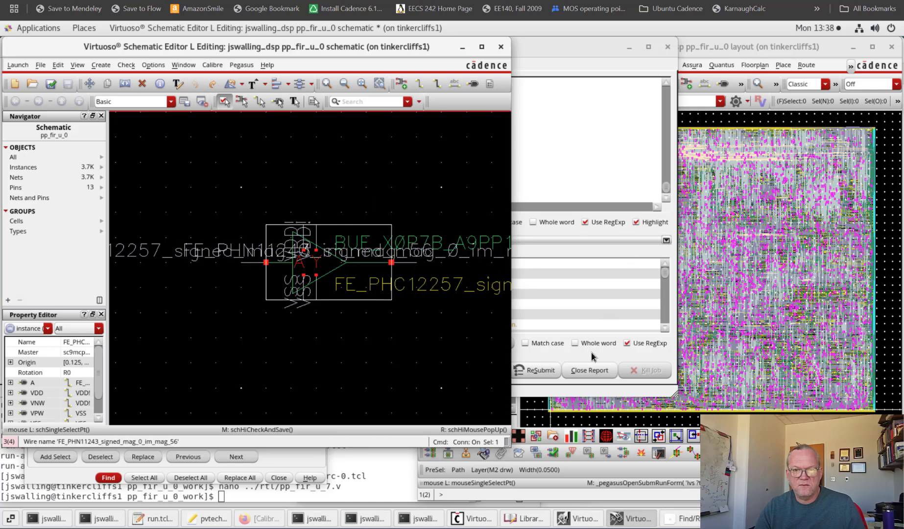
Resubmit the LVS run on the edited schematic, overwriting the existing run directory, and open the comparison results.
{"action": "left_click", "coordinate": [586, 361]}
{"action": "left_click", "coordinate": [532, 371]}
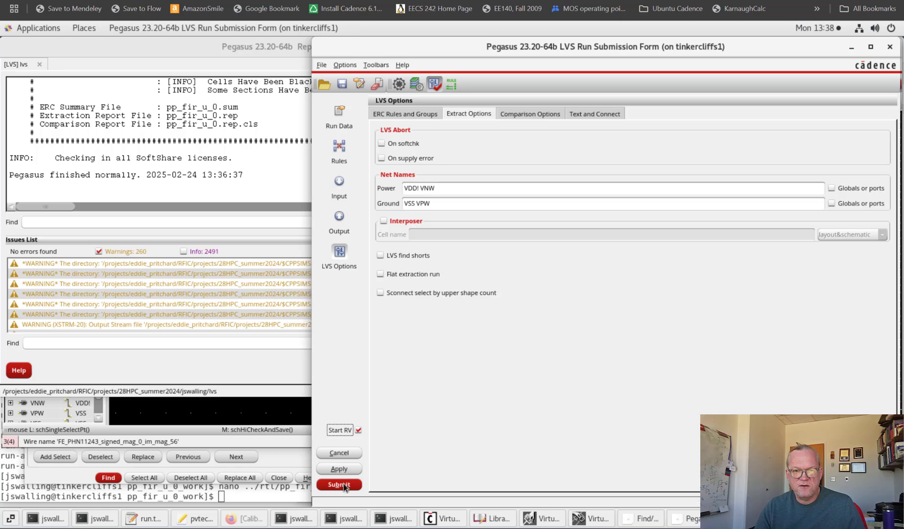
{"action": "left_click", "coordinate": [343, 484]}
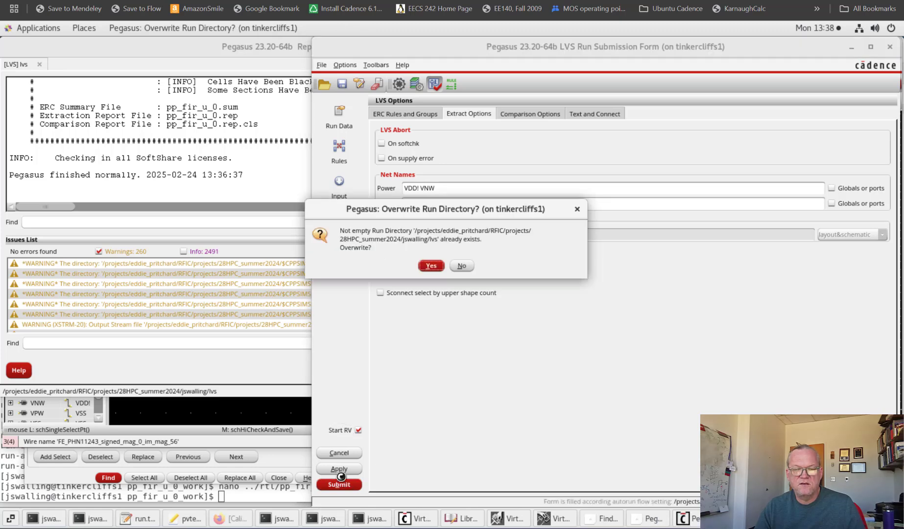
{"action": "left_click", "coordinate": [429, 267]}
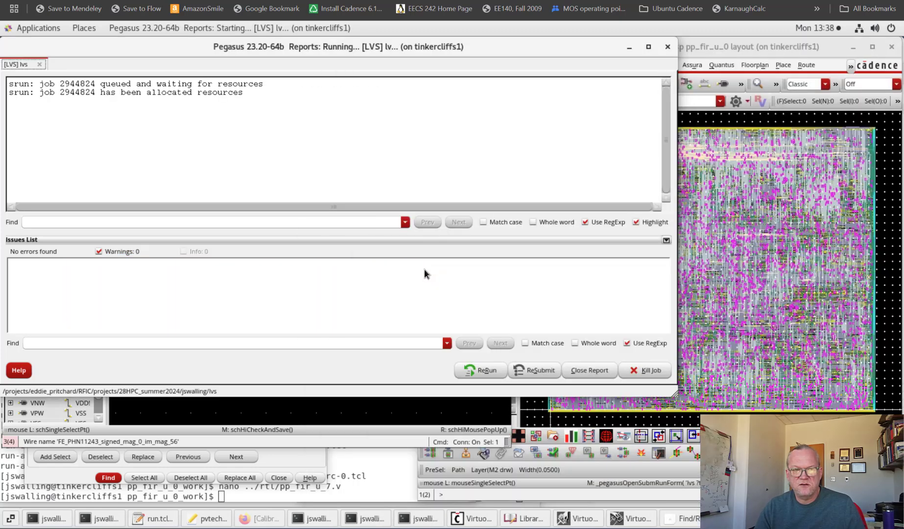
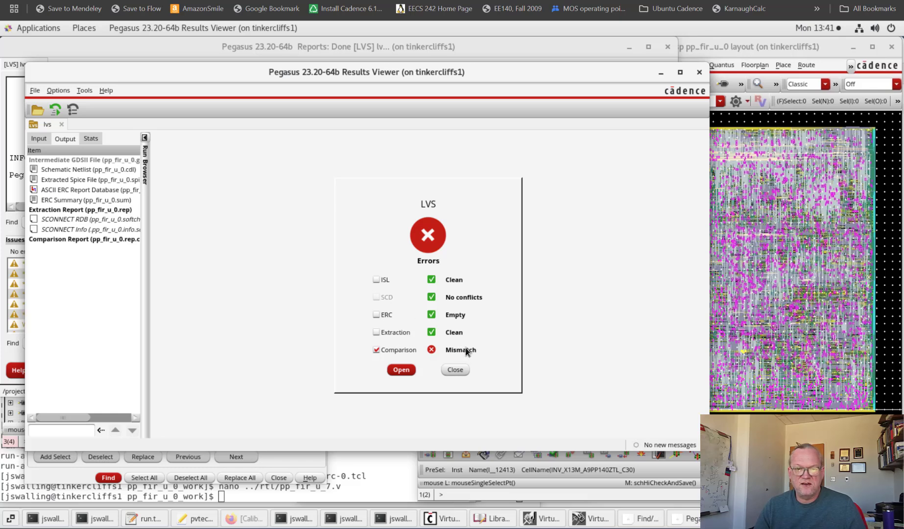
{"action": "left_click", "coordinate": [401, 370]}
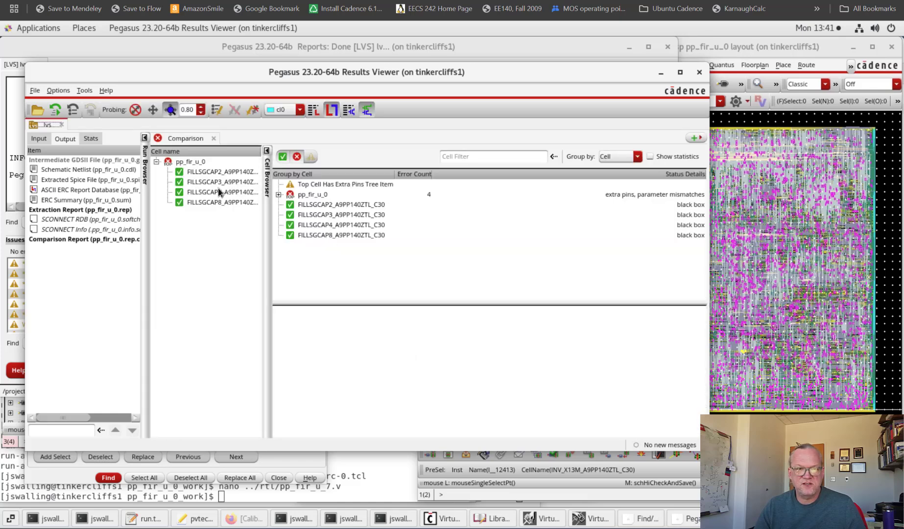
Examine the comparison warnings and errors of pp_fir_u_0, enlarge the results window and hide the matching cells.
{"action": "left_click", "coordinate": [279, 194]}
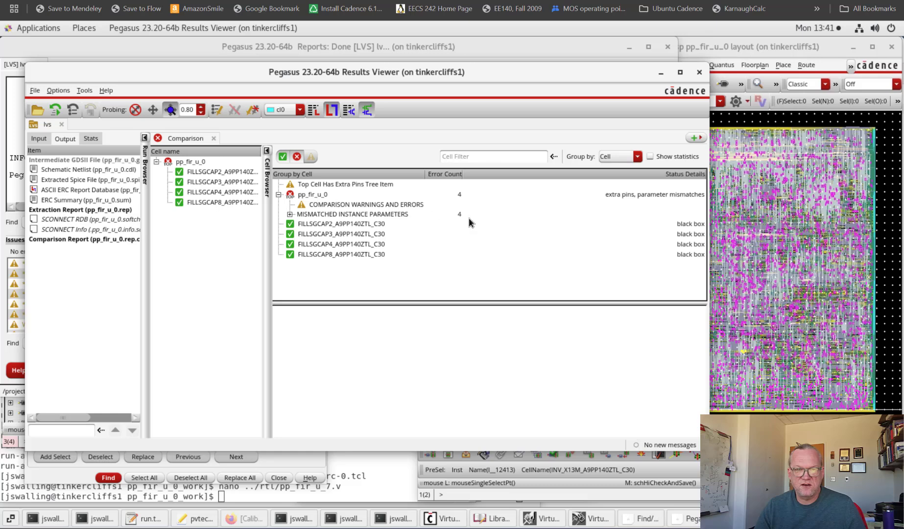
{"action": "left_click", "coordinate": [366, 204]}
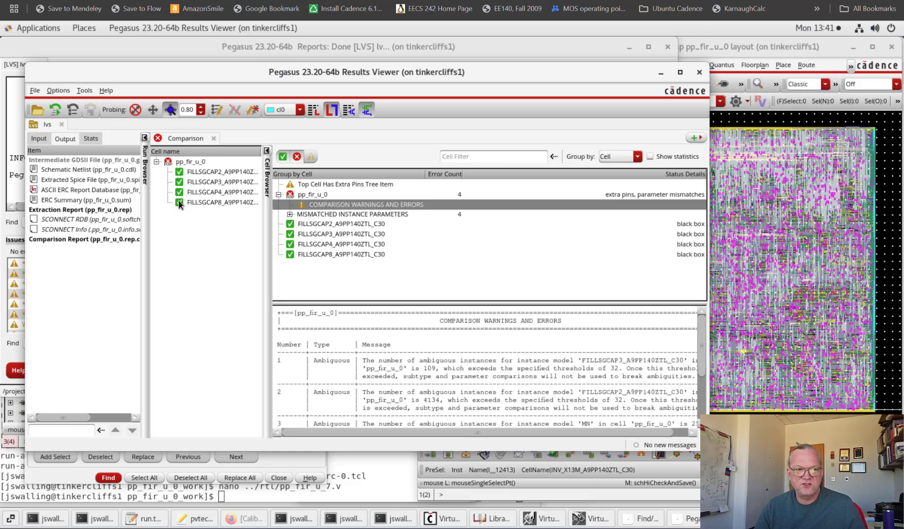
{"action": "left_click", "coordinate": [376, 194]}
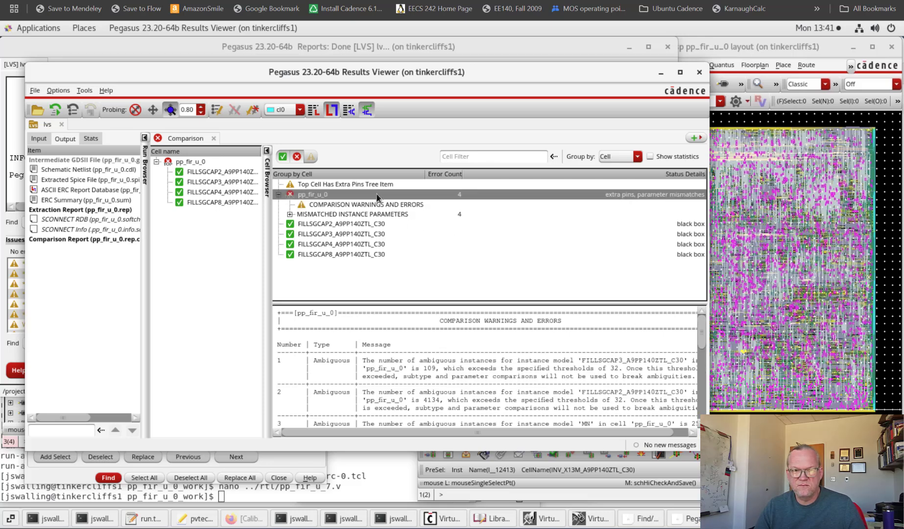
{"action": "double_click", "coordinate": [377, 194]}
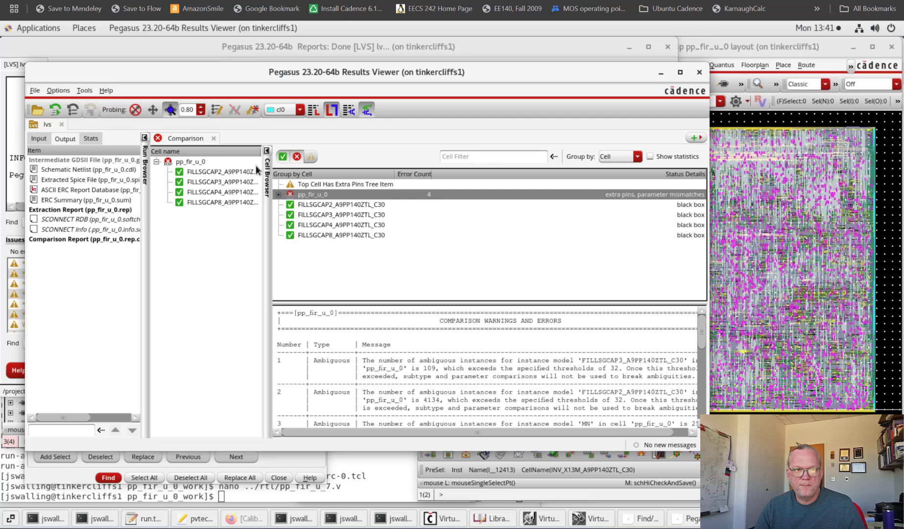
{"action": "left_click", "coordinate": [199, 162]}
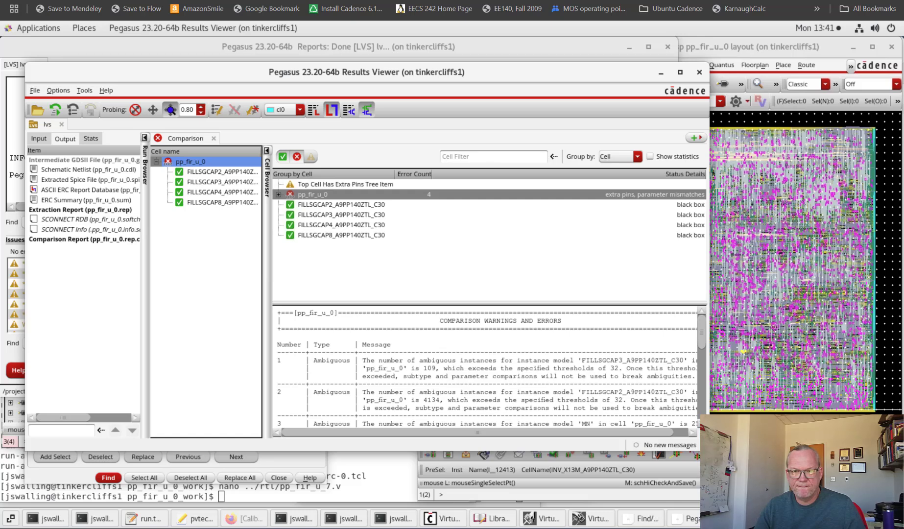
{"action": "left_click_drag", "start_coordinate": [710, 451], "coordinate": [830, 490]}
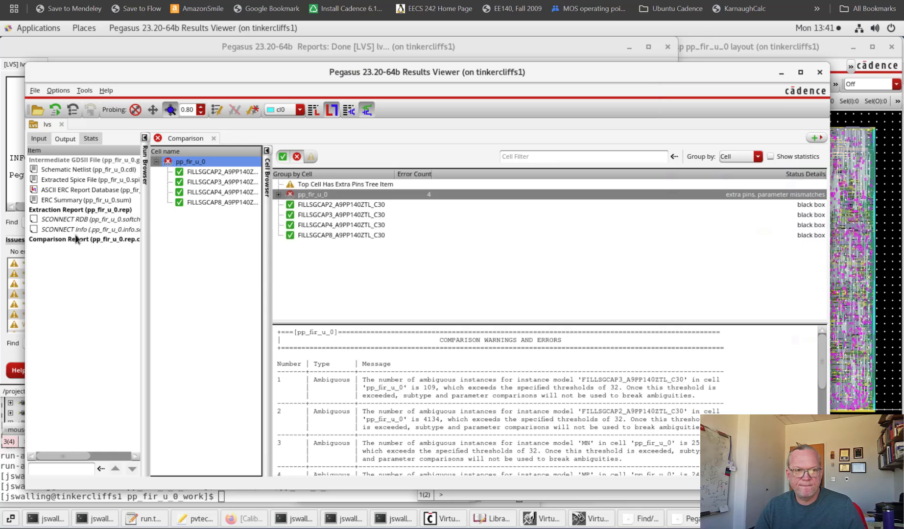
{"action": "left_click", "coordinate": [283, 157]}
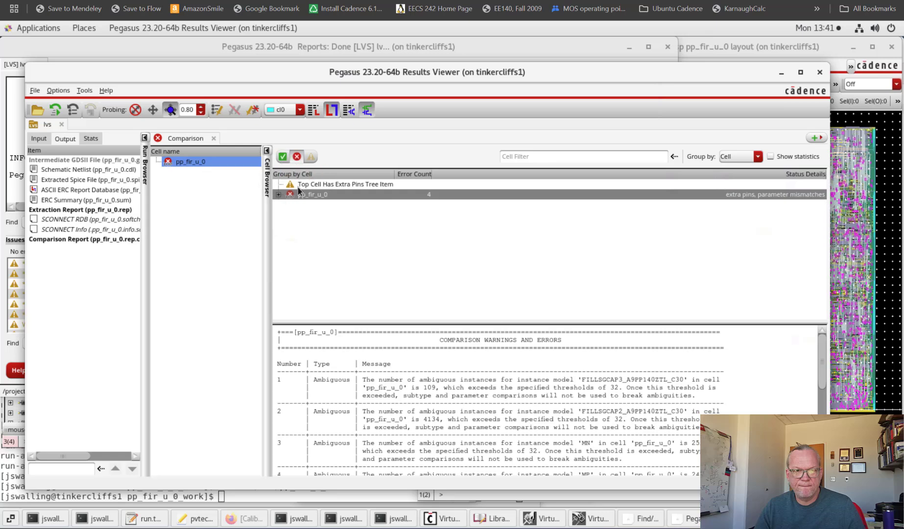
Inspect the mismatched instance parameters mip1 to mip4 of pp_fir_u_0, comparing layout and schematic device widths, and return to the run report.
{"action": "left_click", "coordinate": [278, 195]}
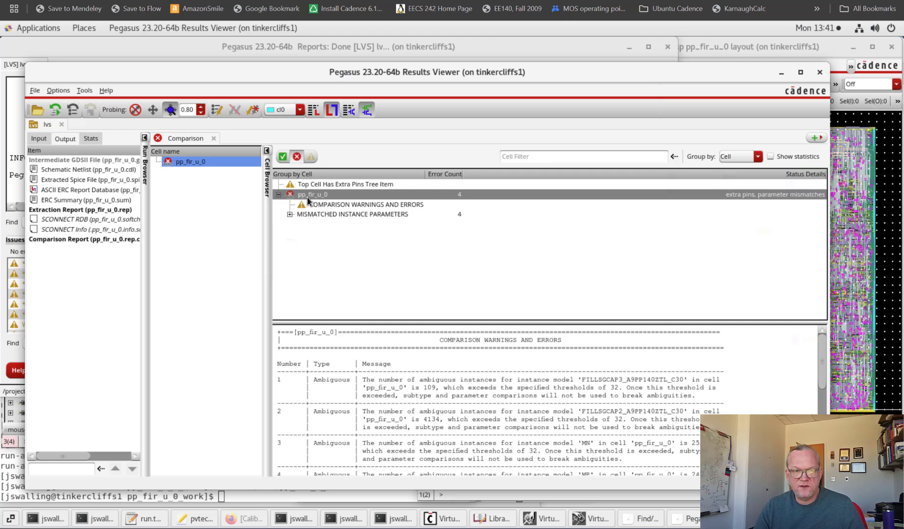
{"action": "left_click", "coordinate": [290, 214]}
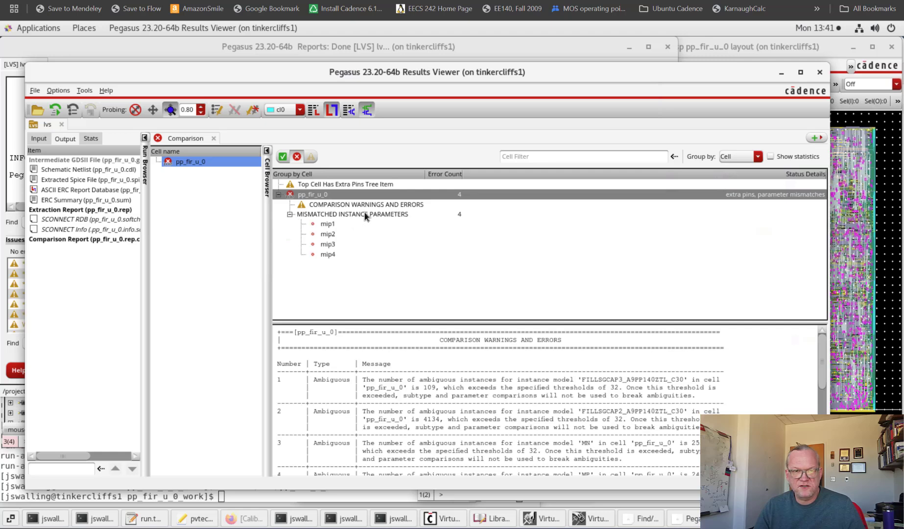
{"action": "left_click", "coordinate": [338, 224]}
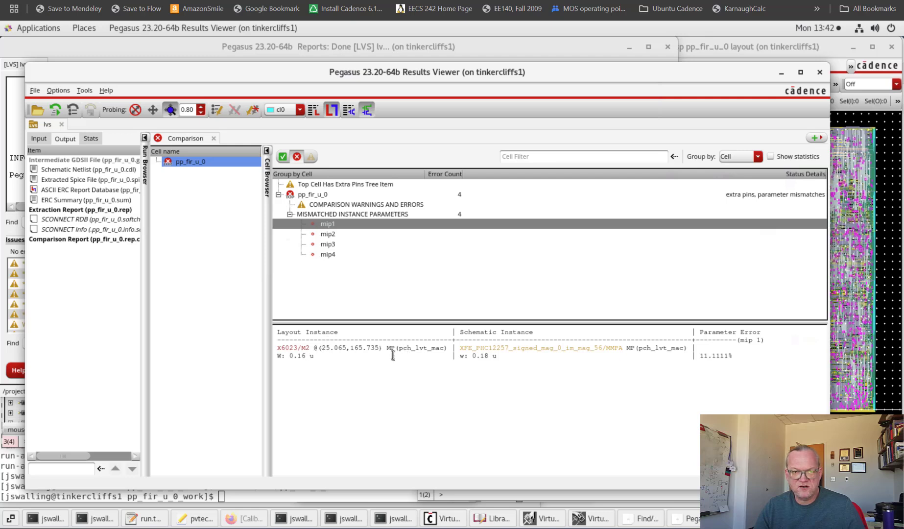
{"action": "left_click", "coordinate": [334, 236]}
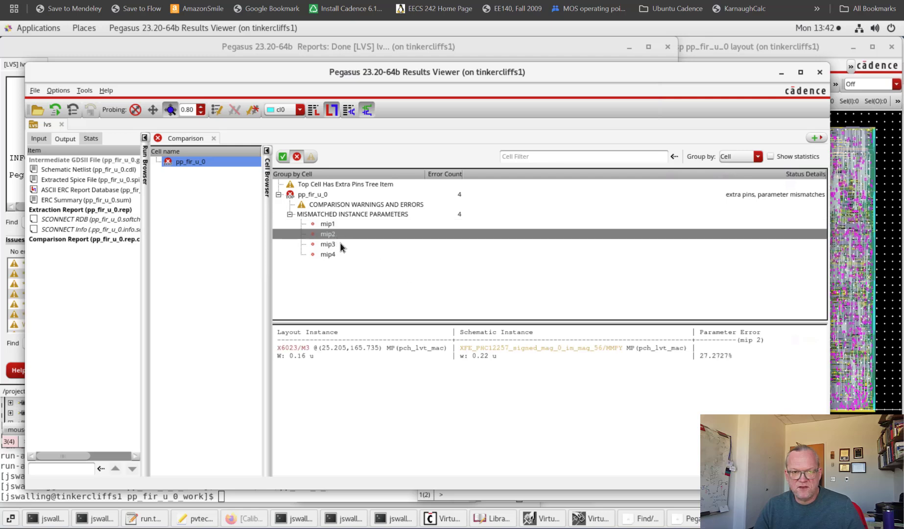
{"action": "left_click", "coordinate": [337, 245]}
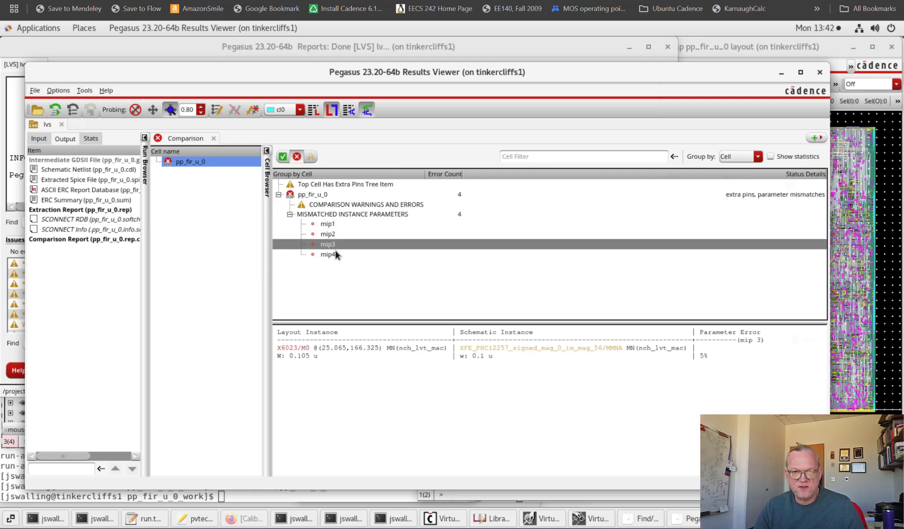
{"action": "left_click", "coordinate": [335, 255]}
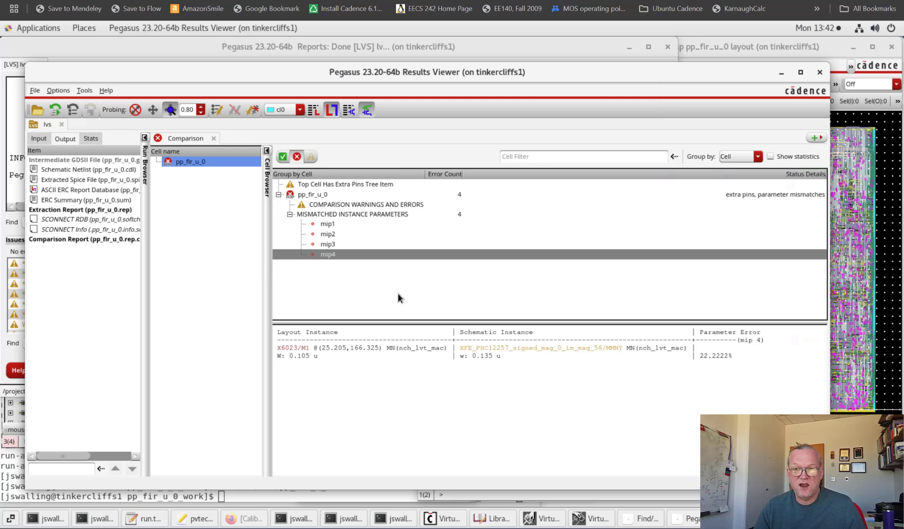
{"action": "left_click", "coordinate": [526, 49]}
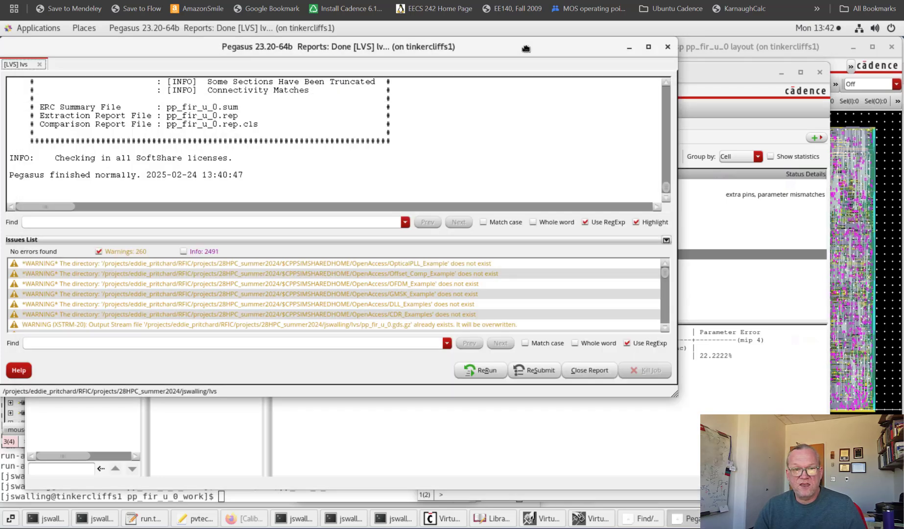
Return to the pp_fir_u_0 schematic and set the selected buffer instance's cell name to BUF_X0P5B_A9PP140ZTL_C30.
{"action": "left_click", "coordinate": [550, 518]}
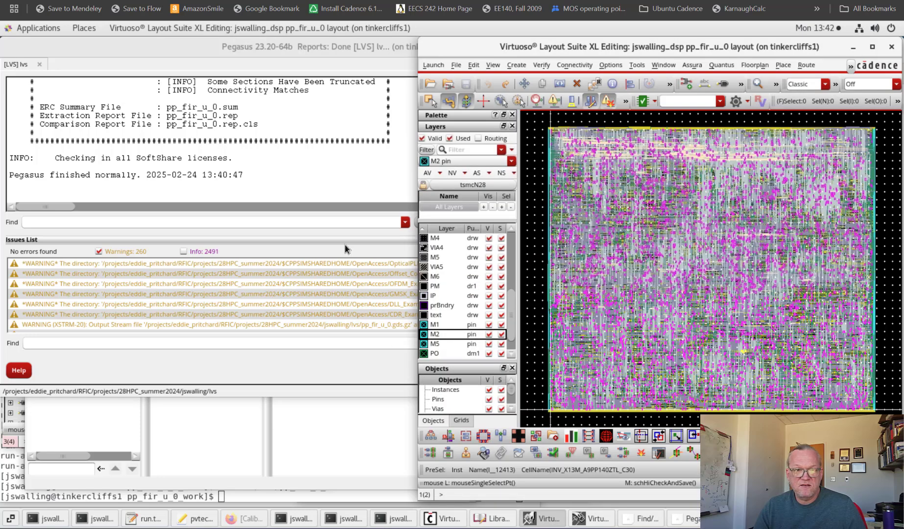
{"action": "left_click", "coordinate": [594, 517]}
{"action": "key", "text": "q"}
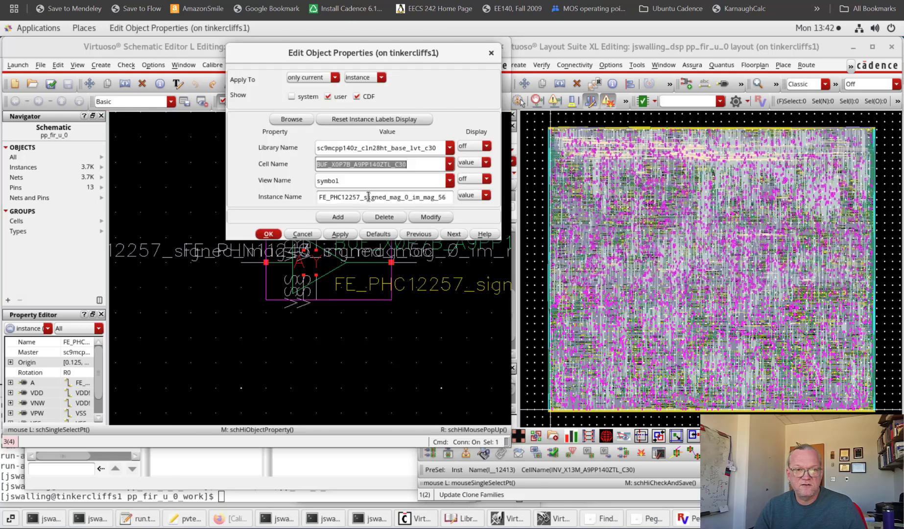
{"action": "left_click", "coordinate": [342, 162]}
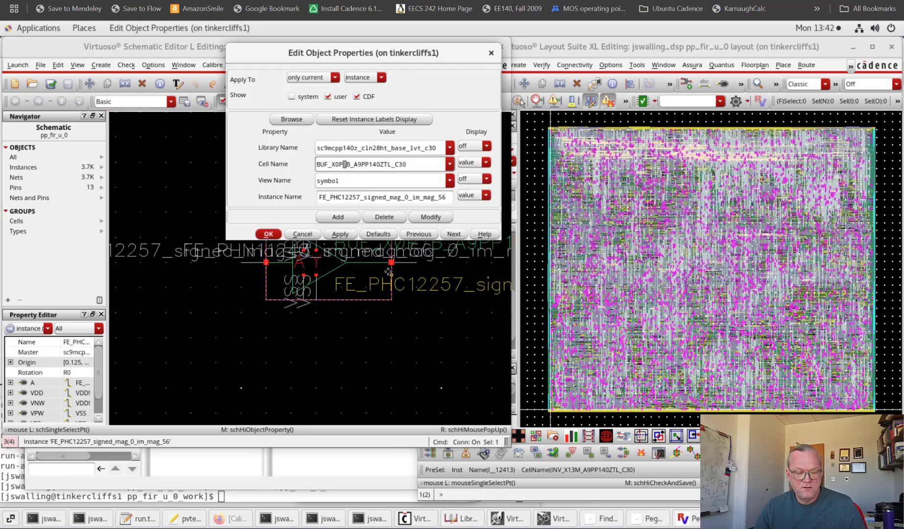
{"action": "type", "text": "5"}
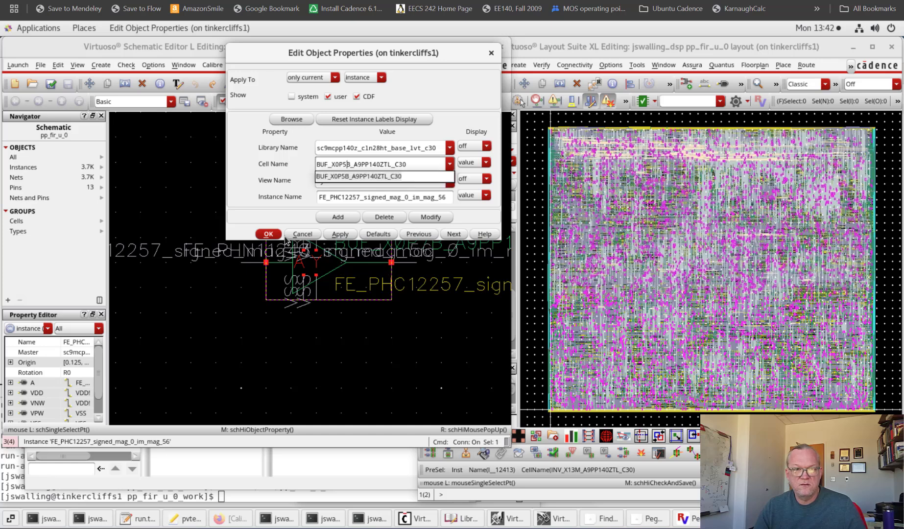
{"action": "left_click", "coordinate": [269, 235]}
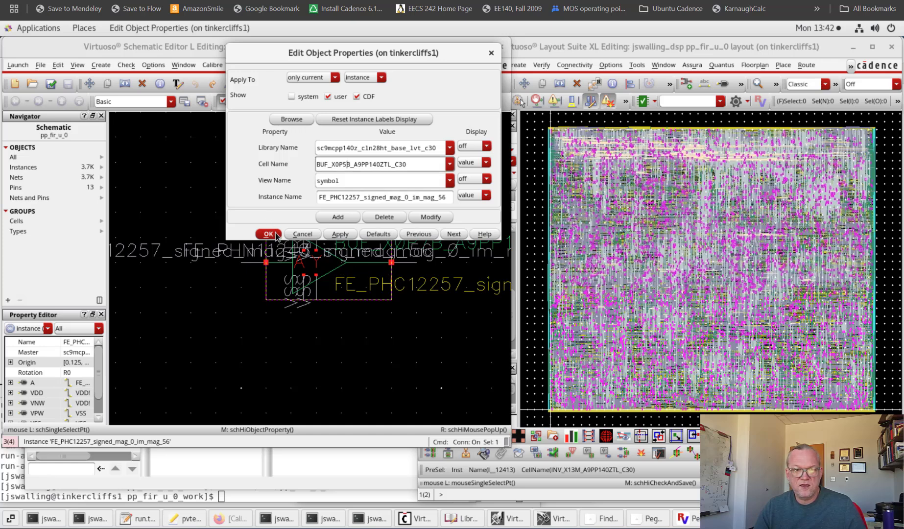
{"action": "left_click", "coordinate": [268, 235]}
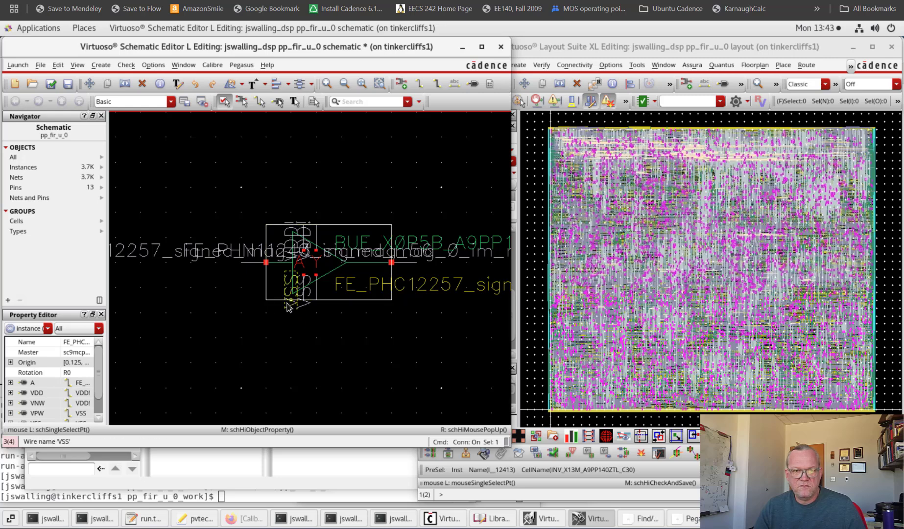
Delete the outer VSS wire name beneath the buffer instance, and check and save the schematic.
{"action": "left_click", "coordinate": [327, 367]}
{"action": "key", "text": "Delete"}
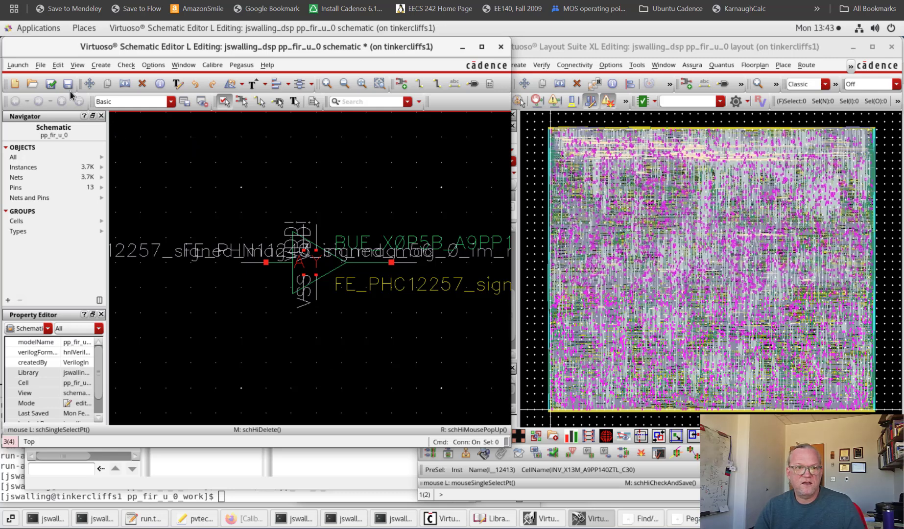
{"action": "left_click", "coordinate": [50, 84]}
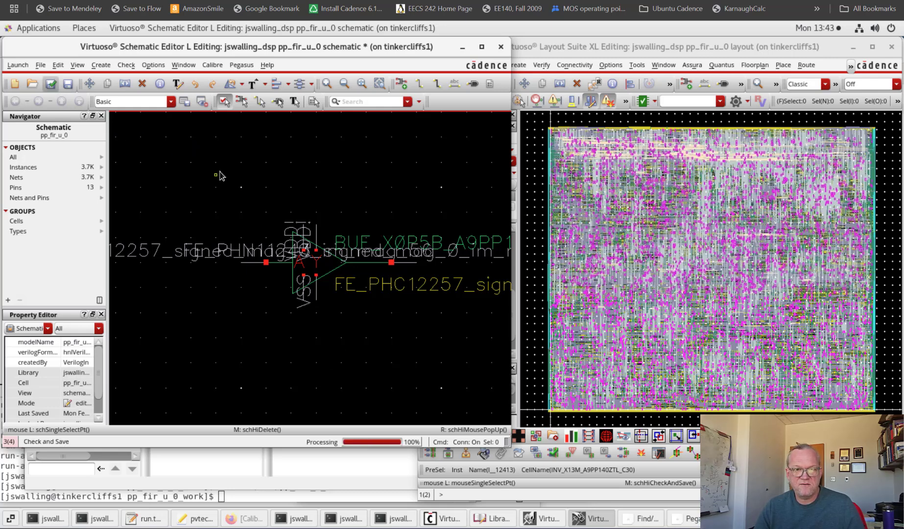
{"action": "left_click", "coordinate": [447, 274]}
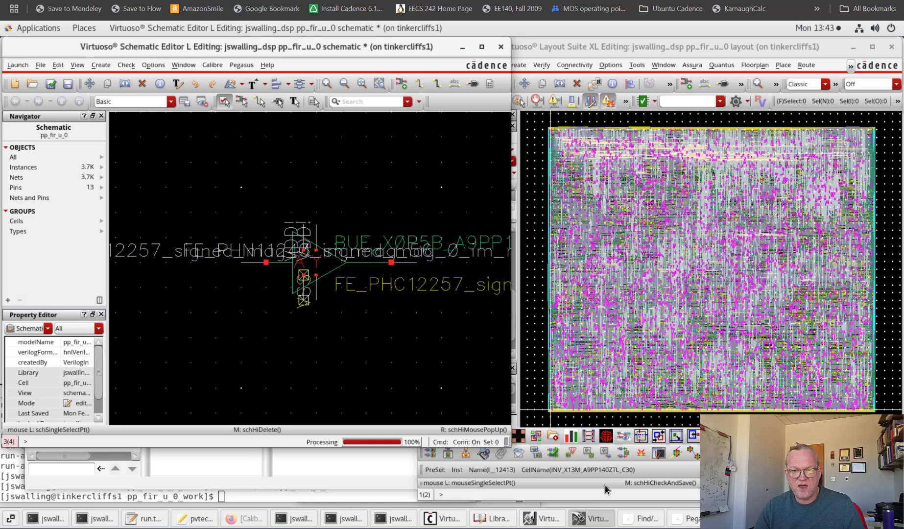
Resubmit the LVS run with the VSS wire name removed, overwriting the run directory, and open the ISL and comparison results.
{"action": "left_click", "coordinate": [674, 517]}
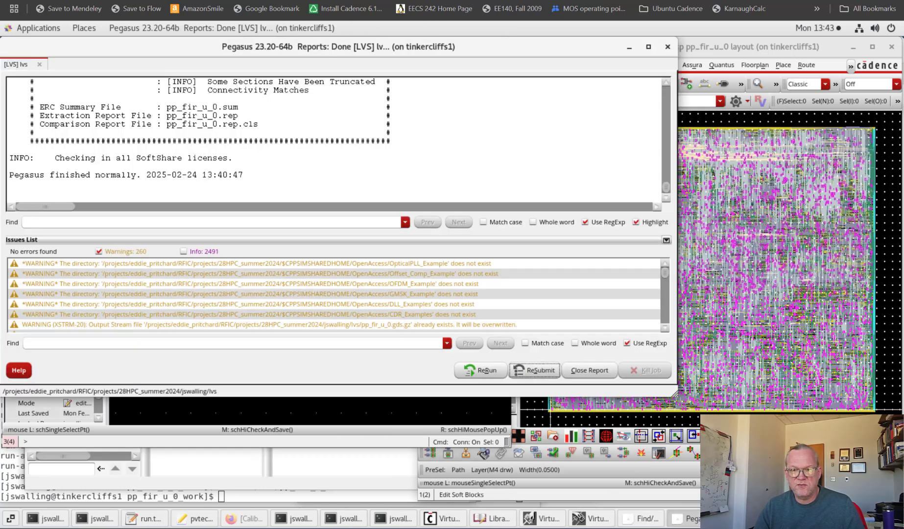
{"action": "left_click", "coordinate": [545, 370]}
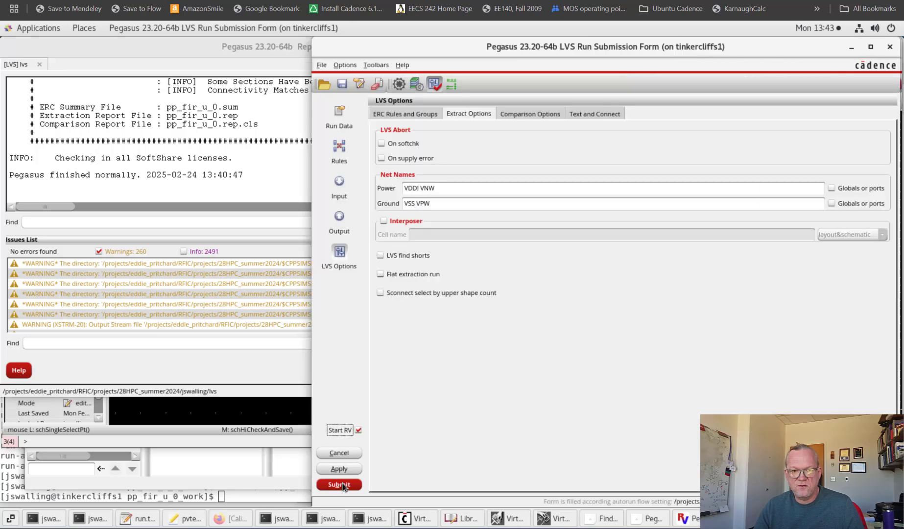
{"action": "left_click", "coordinate": [340, 485]}
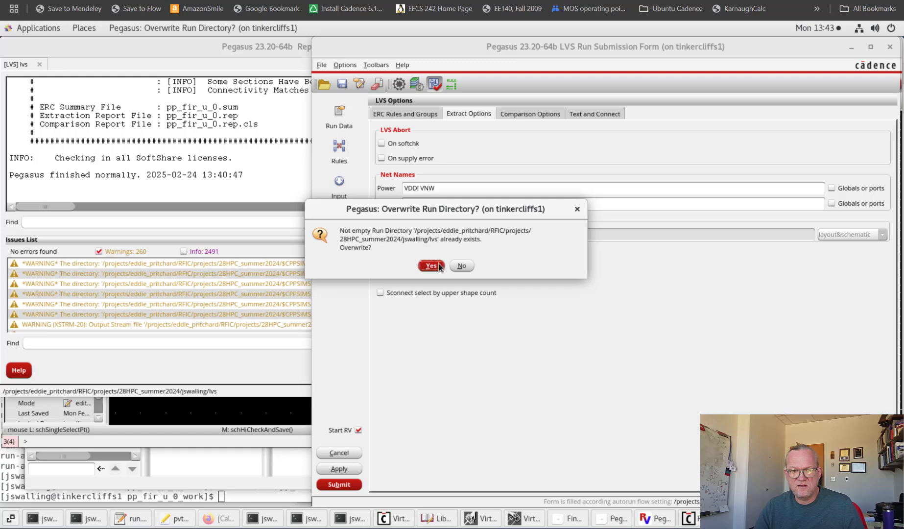
{"action": "left_click", "coordinate": [431, 266]}
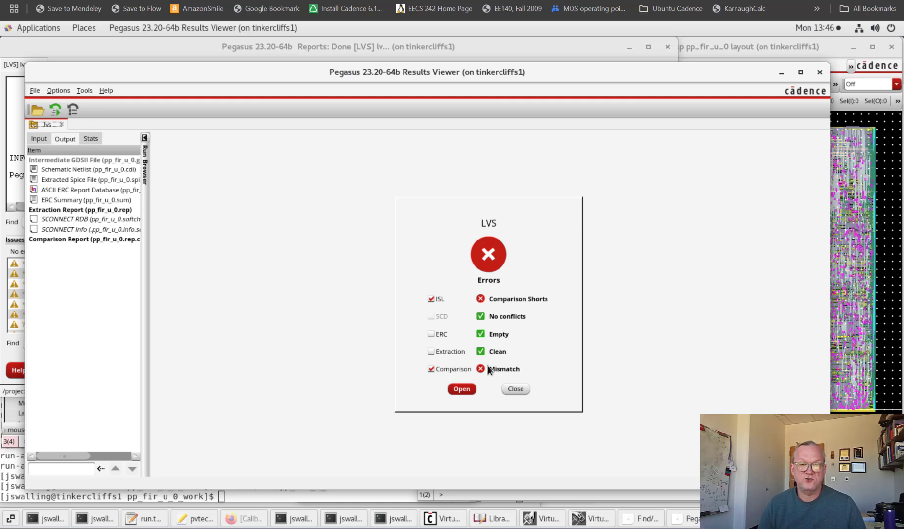
{"action": "left_click", "coordinate": [462, 388]}
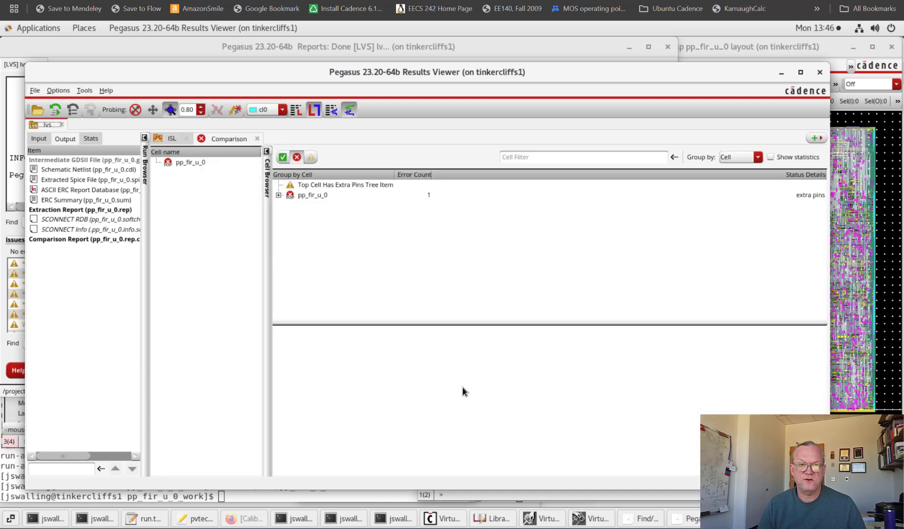
Inspect the sao1 entry under the shorts and opens of pp_fir_u_0, comparing its layout and schematic pins and nets.
{"action": "left_click", "coordinate": [278, 195]}
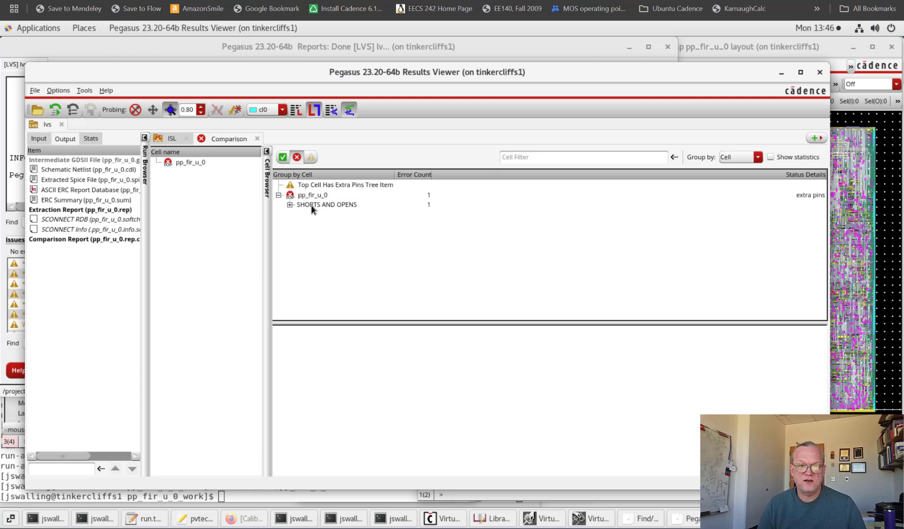
{"action": "left_click", "coordinate": [290, 204]}
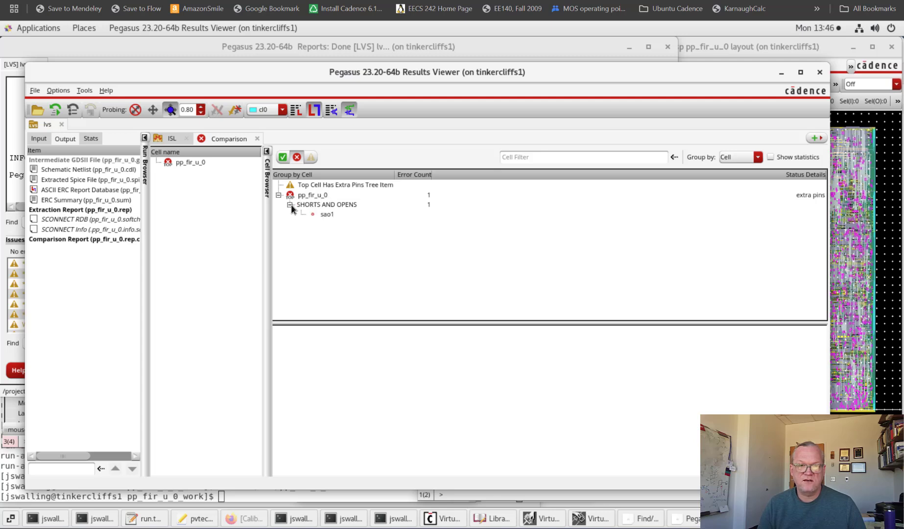
{"action": "left_click", "coordinate": [329, 215]}
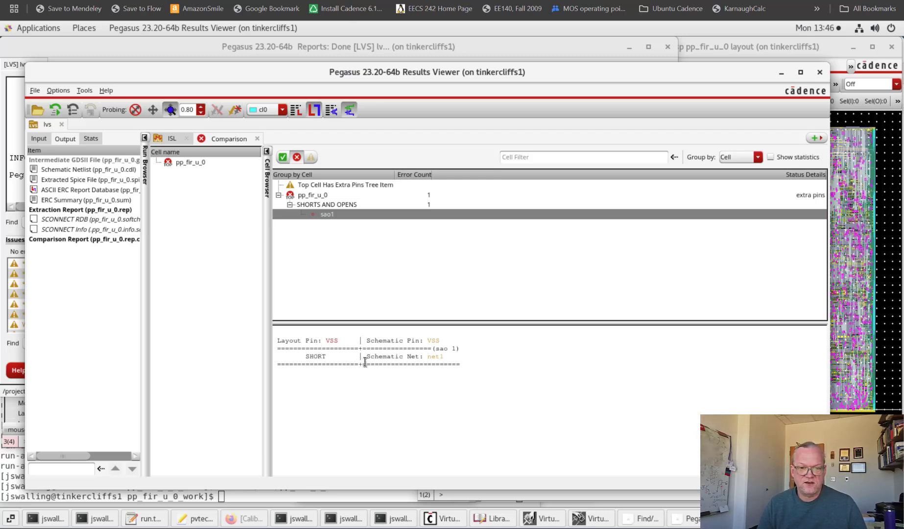
Name the buffer's unlabelled ground wire VSS in the schematic, check and save it, and dismiss the check warnings.
{"action": "left_click", "coordinate": [591, 519]}
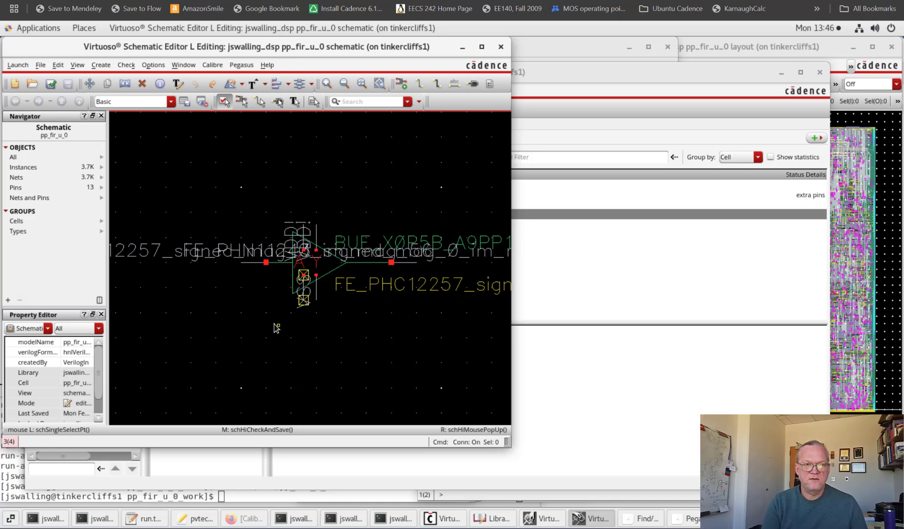
{"action": "type", "text": "l"}
{"action": "type", "text": "VSS"}
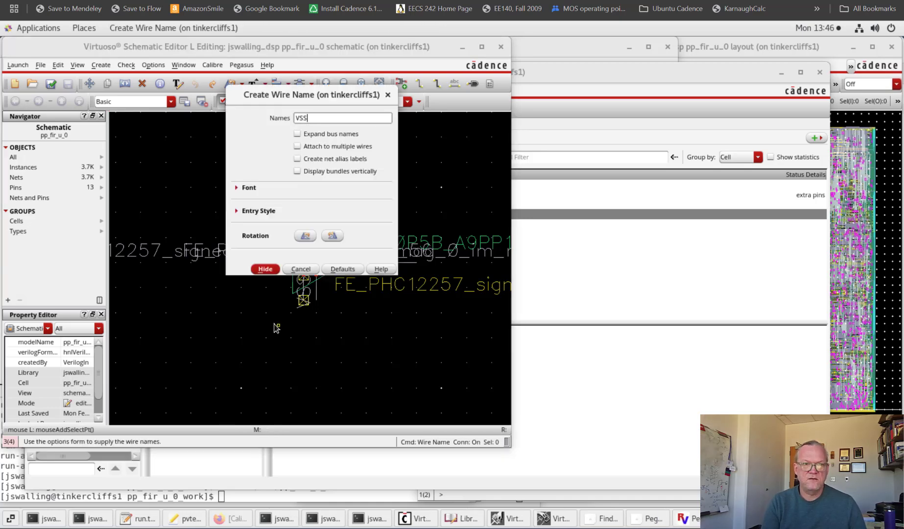
{"action": "key", "text": "Return"}
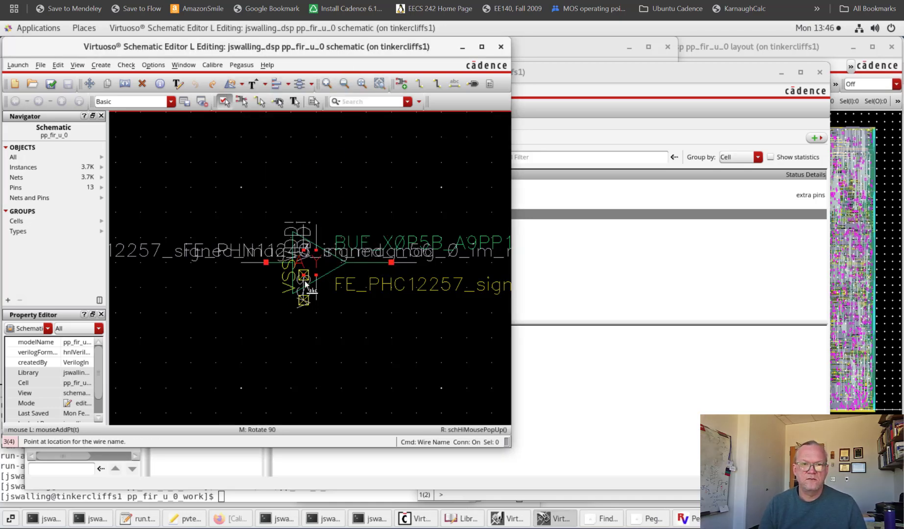
{"action": "left_click", "coordinate": [303, 293]}
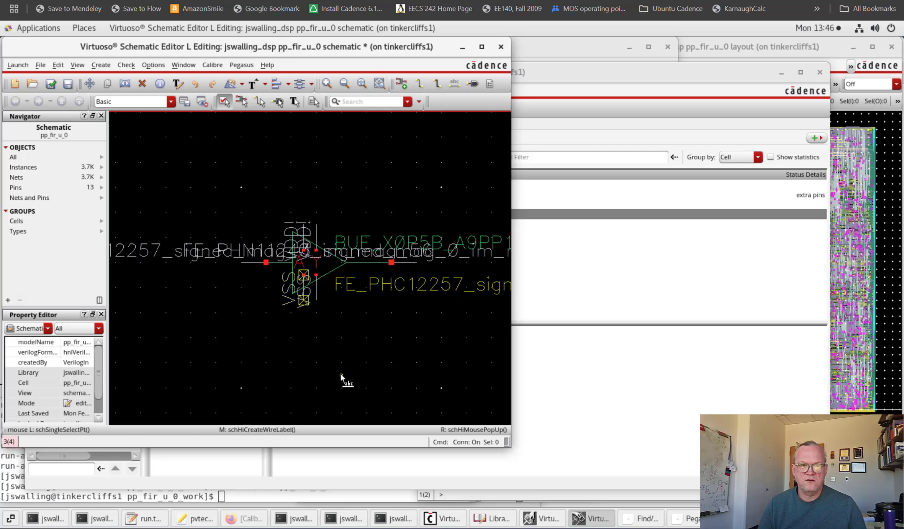
{"action": "key", "text": "Escape"}
{"action": "left_click", "coordinate": [50, 84]}
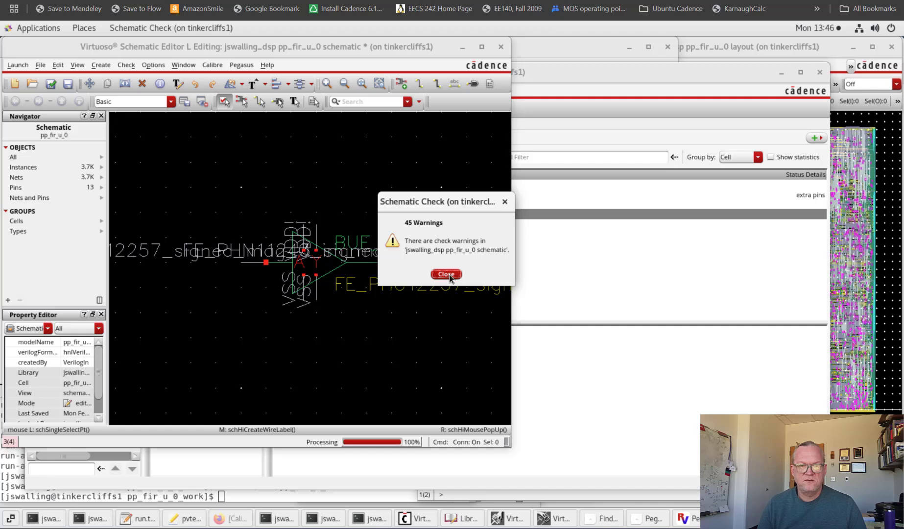
{"action": "left_click", "coordinate": [446, 274]}
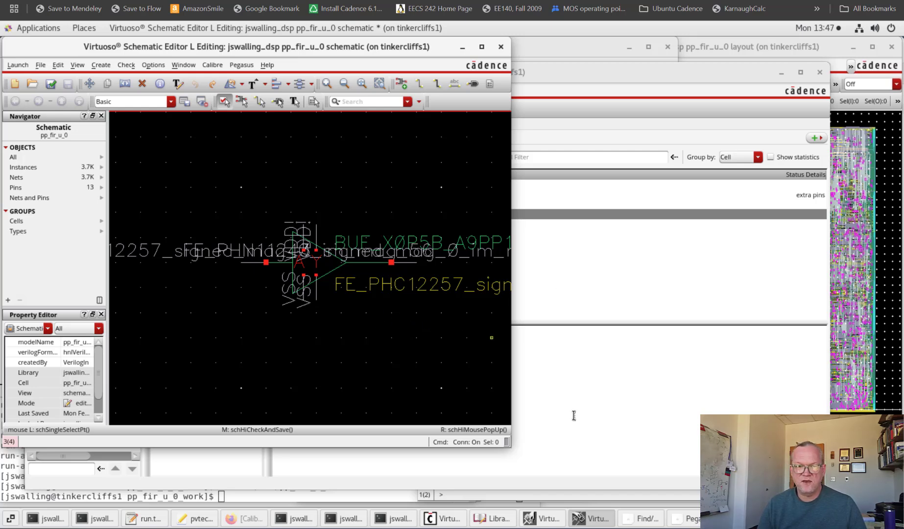
Resubmit the LVS run on the repaired schematic, overwriting the existing run directory, and open the comparison results.
{"action": "left_click", "coordinate": [687, 518]}
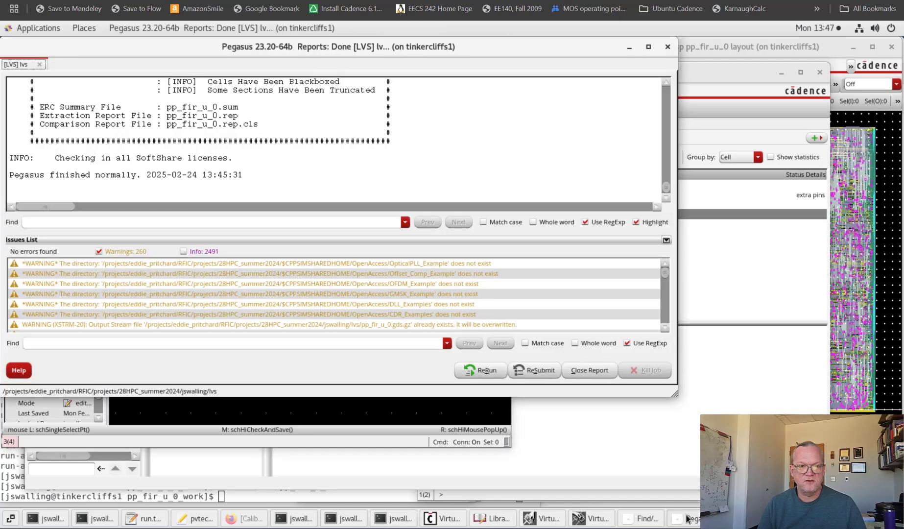
{"action": "left_click", "coordinate": [535, 370]}
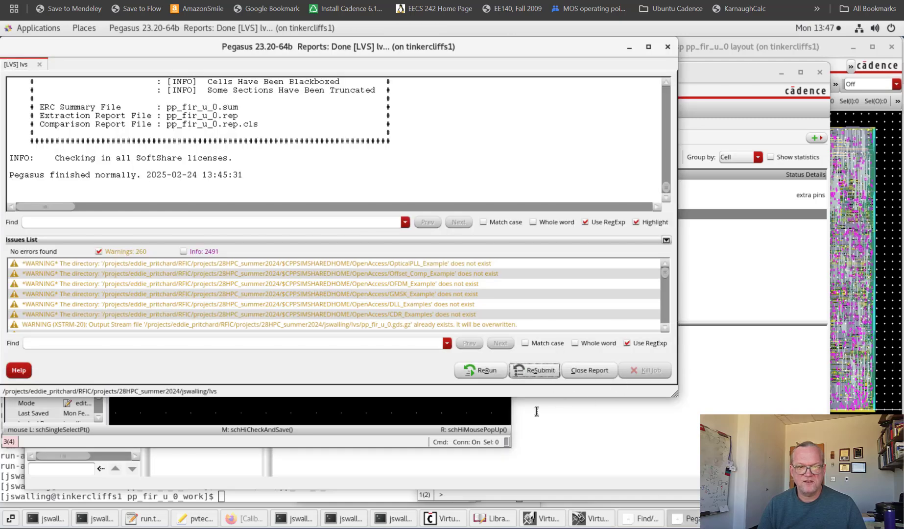
{"action": "left_click", "coordinate": [344, 488]}
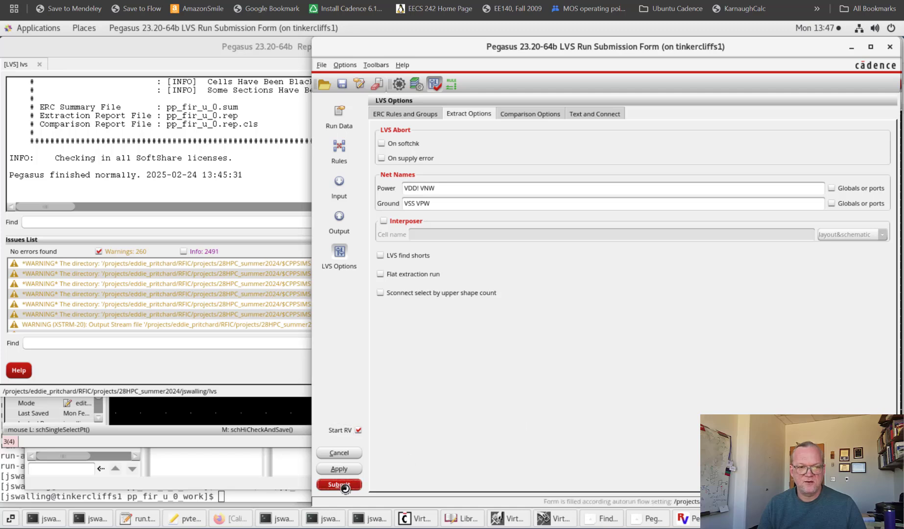
{"action": "left_click", "coordinate": [429, 266]}
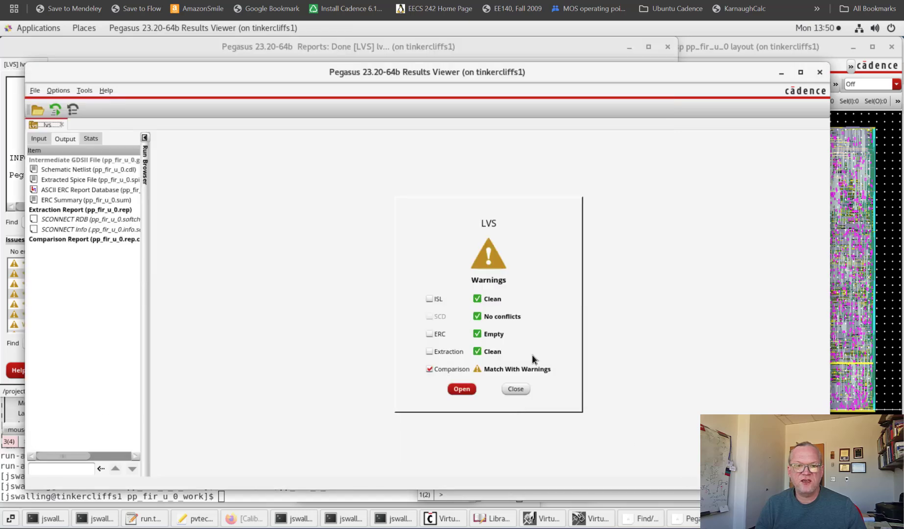
{"action": "left_click", "coordinate": [464, 390]}
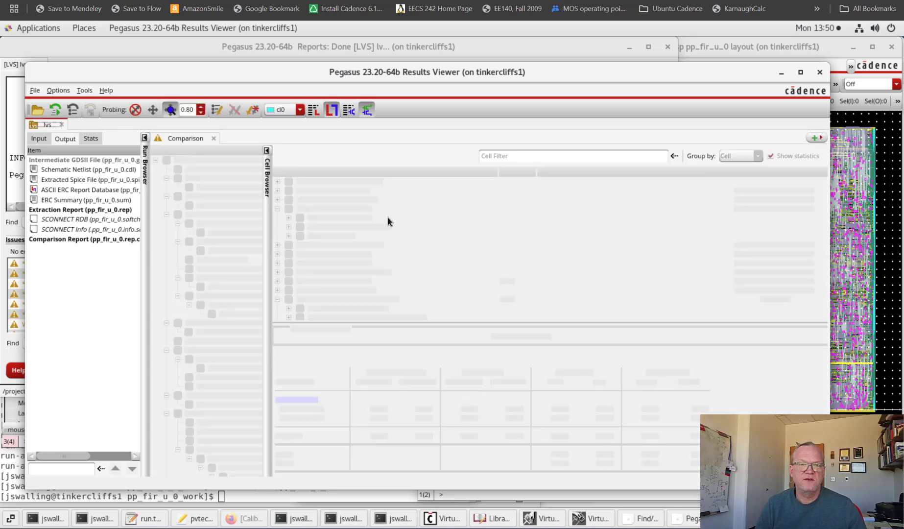